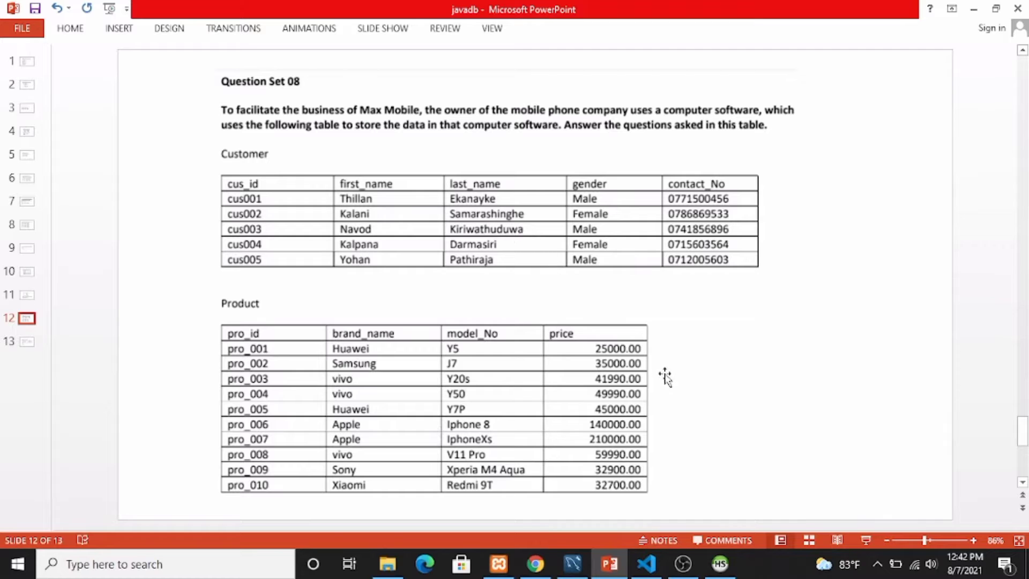
Go to slide 13, which lists the m_shop customer and product table tasks.
{"action": "left_click", "coordinate": [27, 342]}
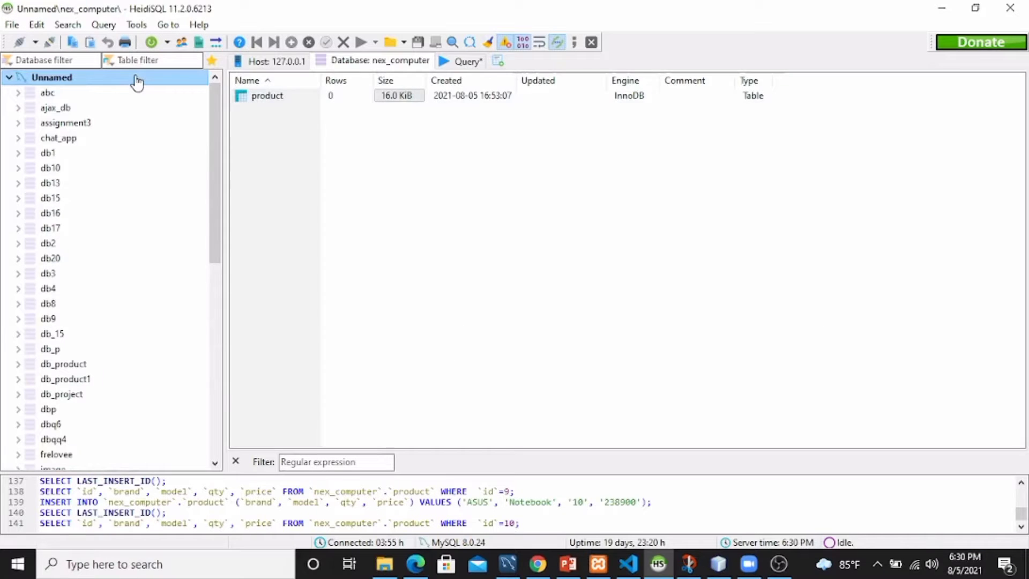
Create a new database named m_shop on the connection.
{"action": "right_click", "coordinate": [134, 80]}
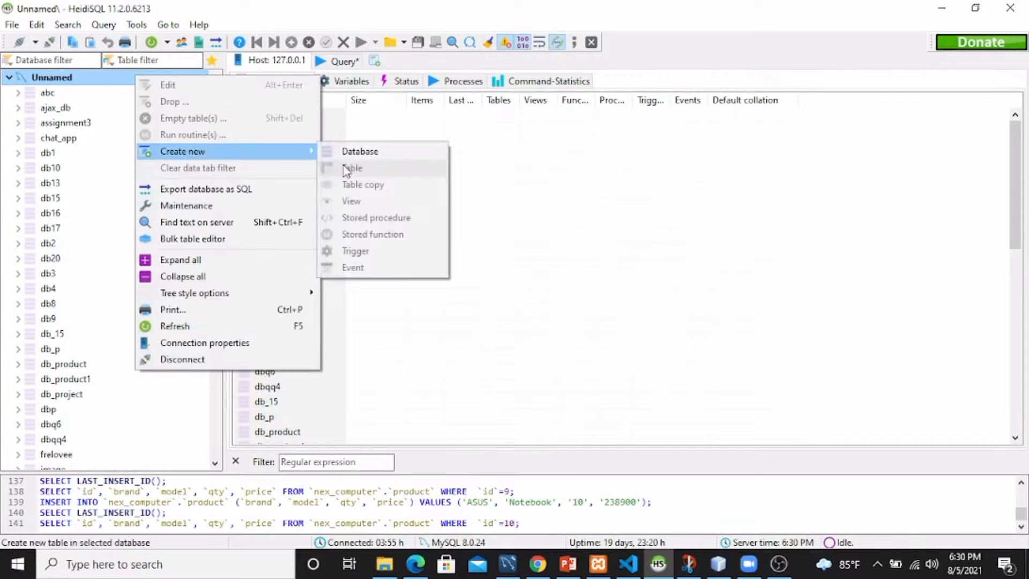
{"action": "left_click", "coordinate": [356, 149]}
{"action": "type", "text": "m_shop"}
{"action": "left_click", "coordinate": [538, 277]}
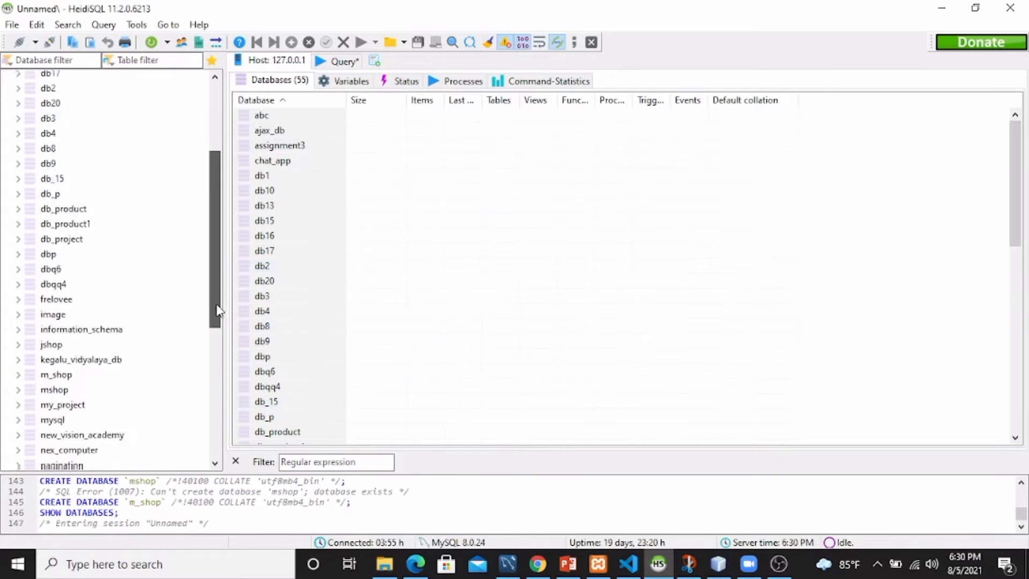
Start a new table 'customer' in m_shop with a cus_id VARCHAR(10) column.
{"action": "right_click", "coordinate": [186, 248]}
{"action": "mouse_move", "coordinate": [236, 324]}
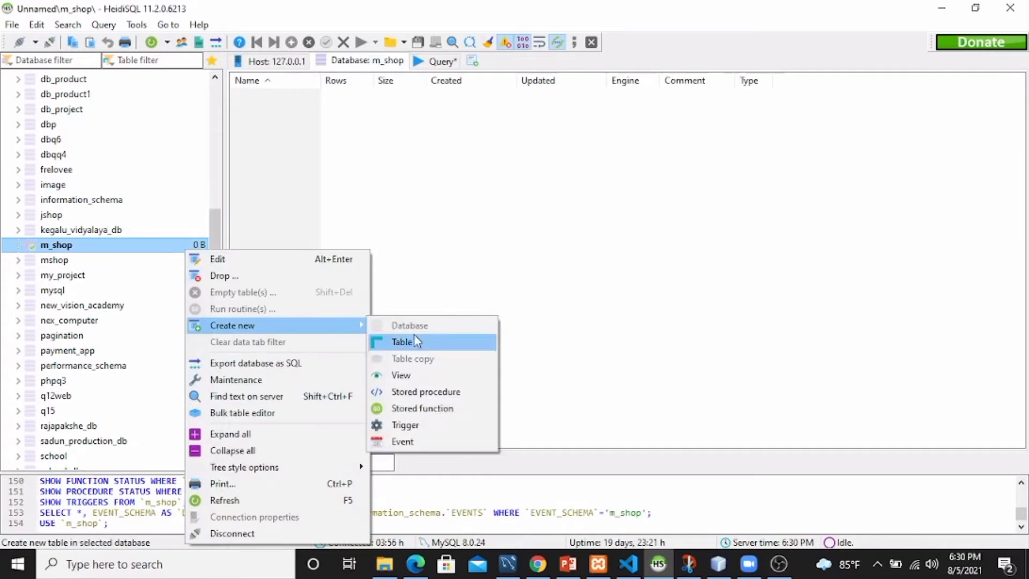
{"action": "left_click", "coordinate": [414, 336]}
{"action": "type", "text": "customer"}
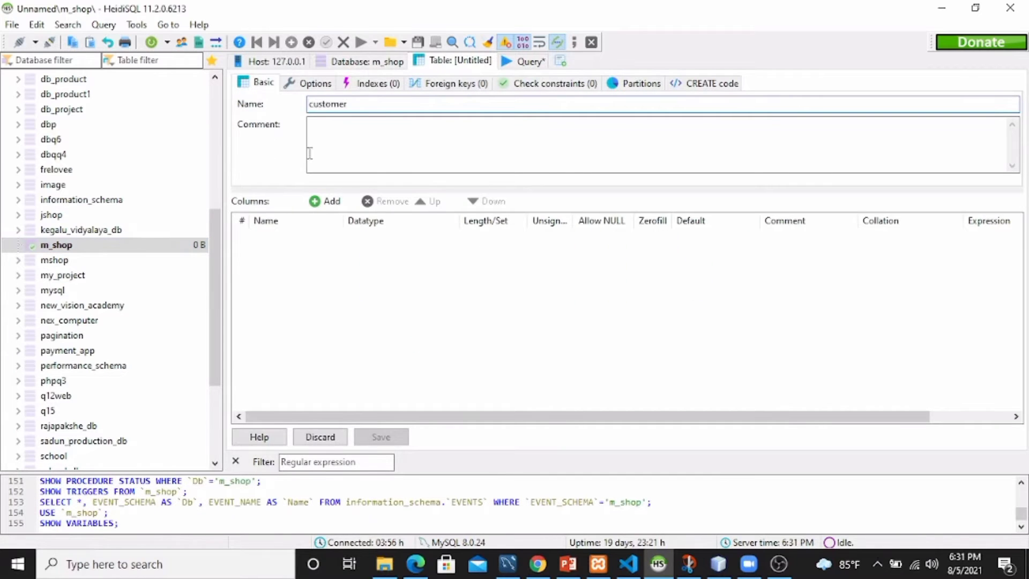
{"action": "key", "text": "ctrl+Insert"}
{"action": "type", "text": "cus_id"}
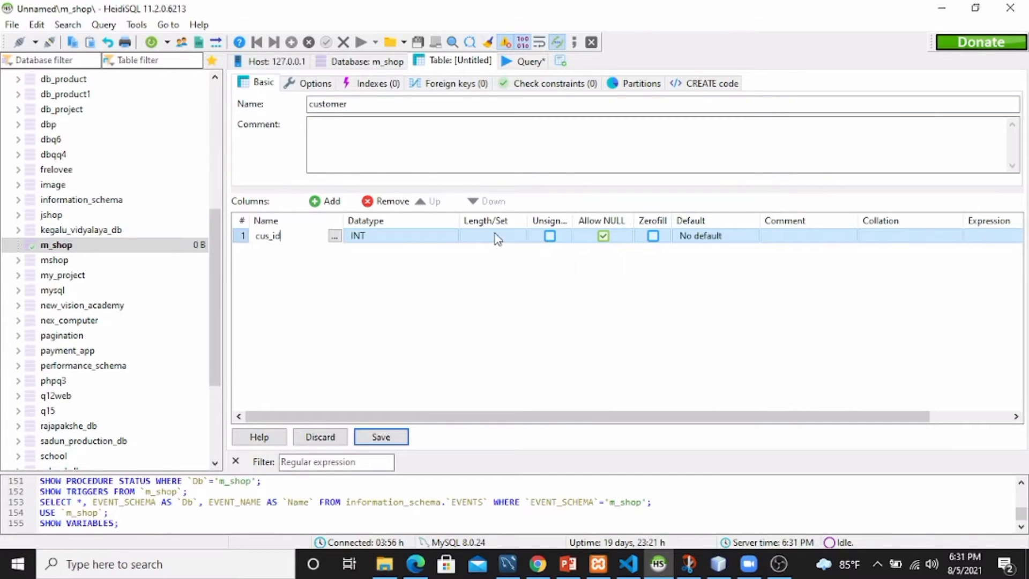
{"action": "left_click", "coordinate": [738, 236]}
{"action": "left_click", "coordinate": [369, 237]}
{"action": "left_click_drag", "start_coordinate": [474, 263], "coordinate": [476, 298]}
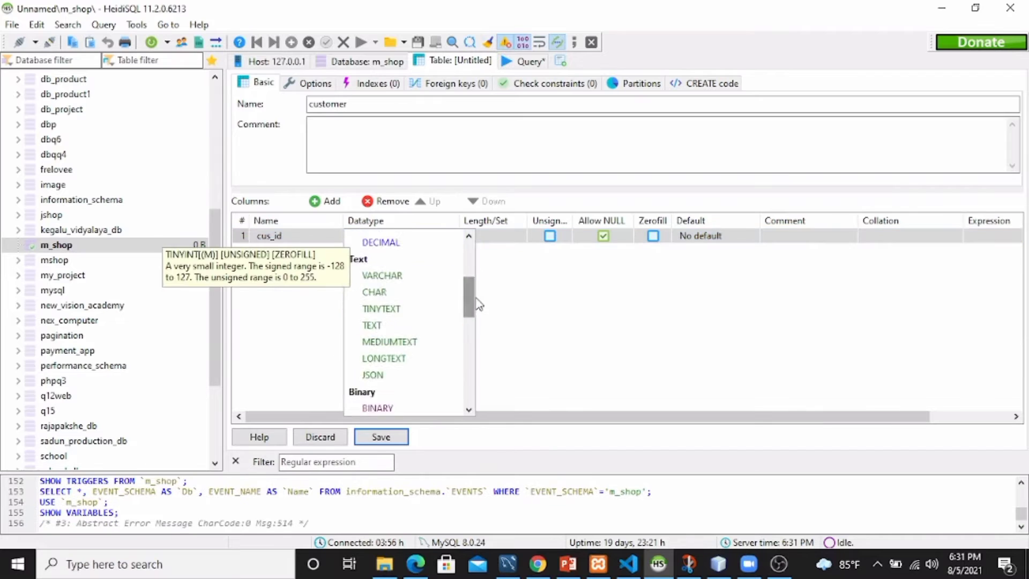
{"action": "left_click", "coordinate": [390, 276]}
{"action": "left_click", "coordinate": [474, 235]}
{"action": "type", "text": "10"}
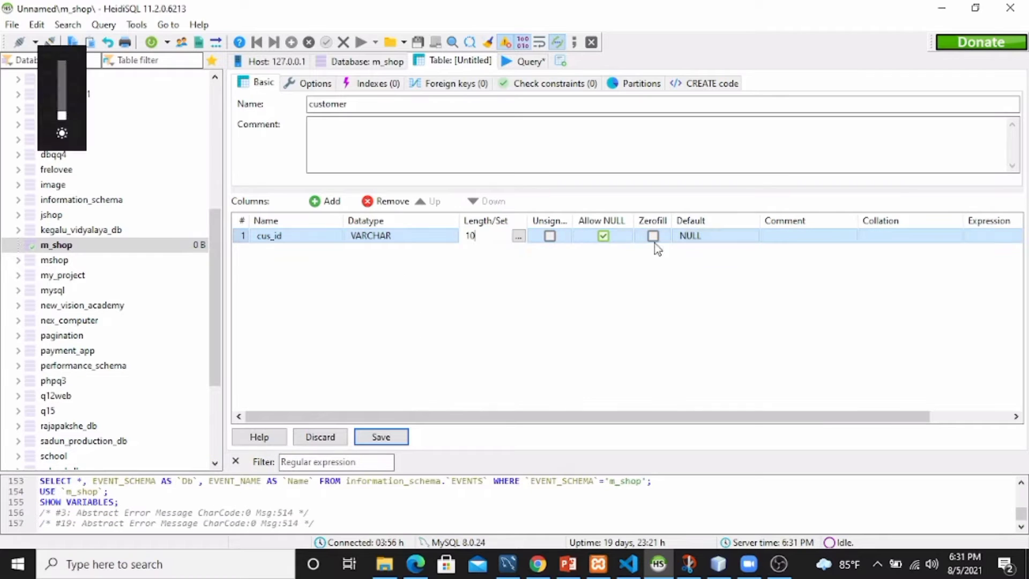
Add first_name (length 45) and last_name columns, and make cus_id the primary key.
{"action": "left_click", "coordinate": [326, 201]}
{"action": "type", "text": "first_name"}
{"action": "left_click", "coordinate": [474, 250]}
{"action": "type", "text": "45"}
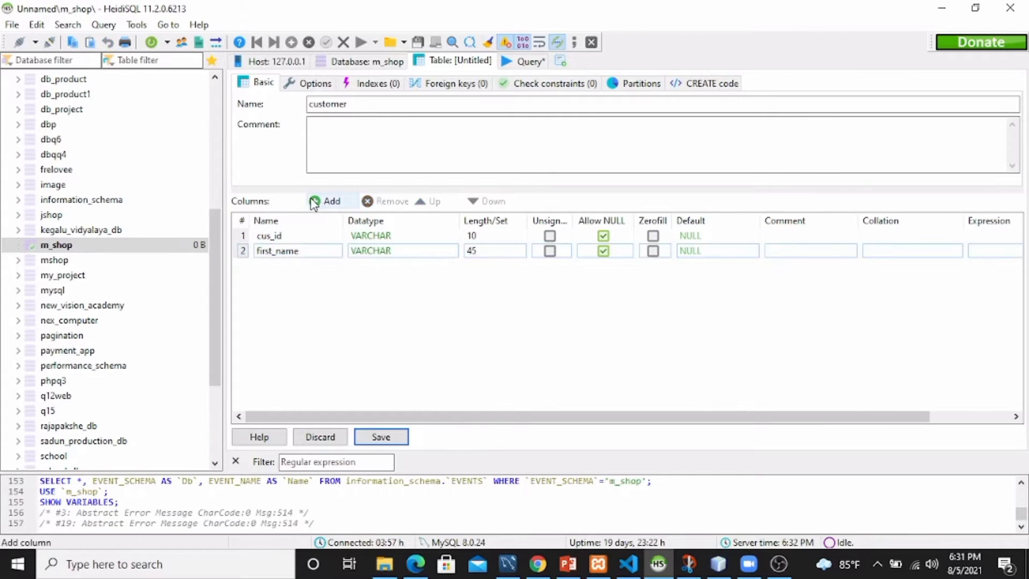
{"action": "left_click", "coordinate": [325, 201]}
{"action": "type", "text": "last_name"}
{"action": "left_click", "coordinate": [331, 204]}
{"action": "right_click", "coordinate": [301, 237]}
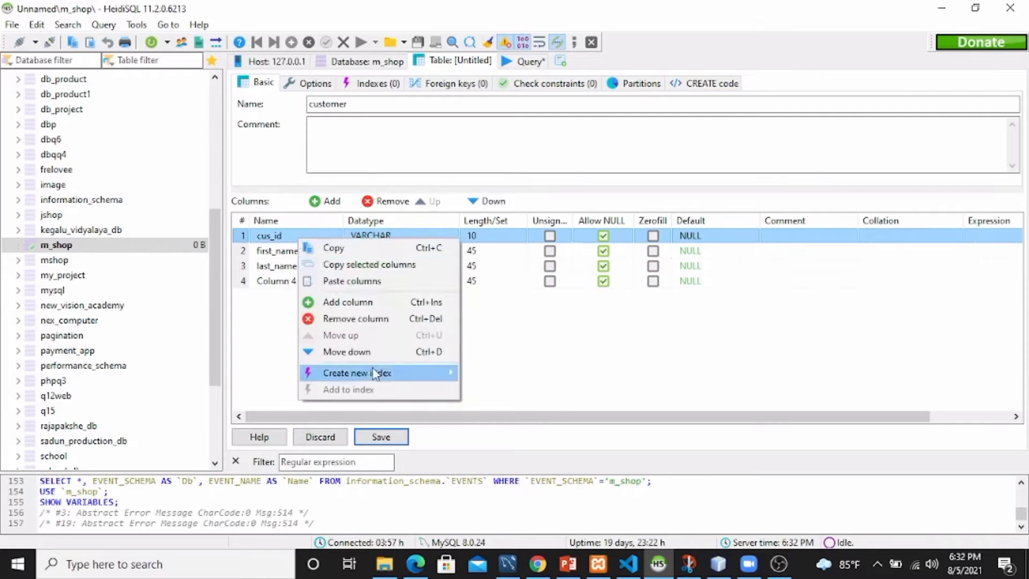
{"action": "mouse_move", "coordinate": [374, 372]}
{"action": "left_click", "coordinate": [483, 374]}
Rename the fourth column to gender with length 10, and add a contact column.
{"action": "double_click", "coordinate": [300, 281]}
{"action": "left_click_drag", "start_coordinate": [316, 281], "coordinate": [265, 289]}
{"action": "type", "text": "gender"}
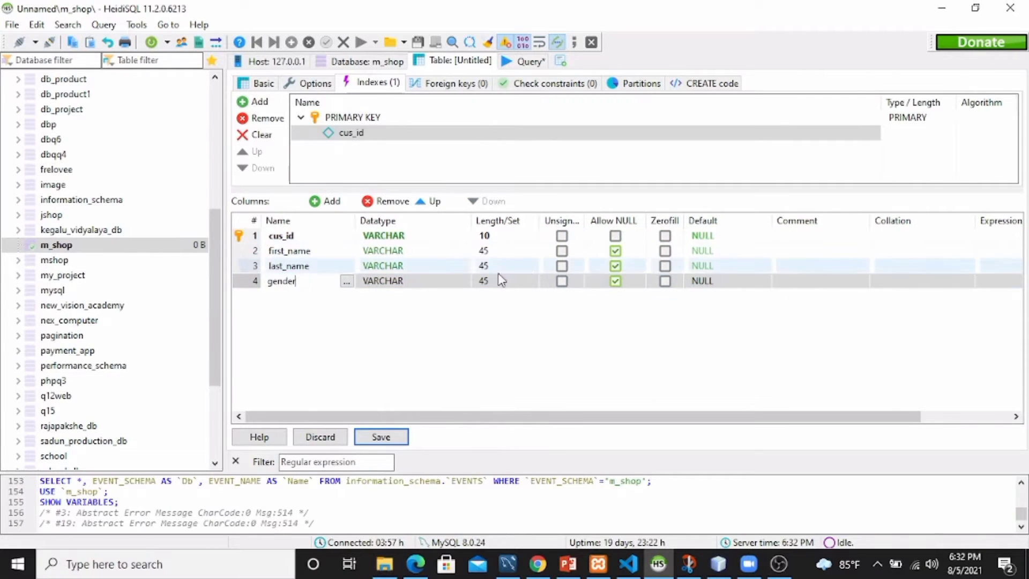
{"action": "left_click", "coordinate": [488, 280]}
{"action": "type", "text": "10"}
{"action": "left_click", "coordinate": [418, 320]}
{"action": "left_click", "coordinate": [325, 201]}
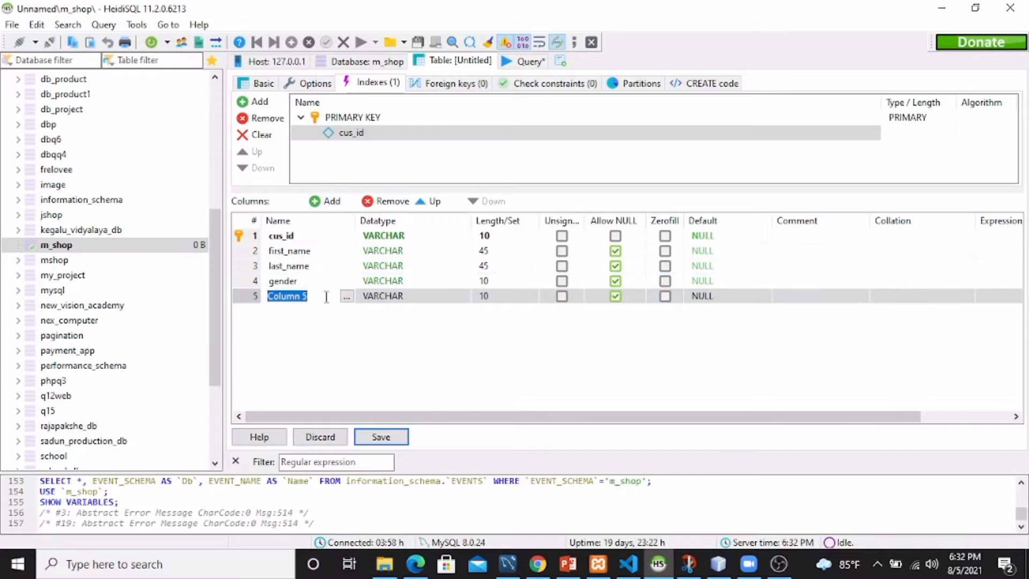
{"action": "type", "text": "contact_no"}
Remove the invalid default on cus_id, save the customer table and view its data.
{"action": "left_click", "coordinate": [381, 437]}
{"action": "left_click", "coordinate": [615, 269]}
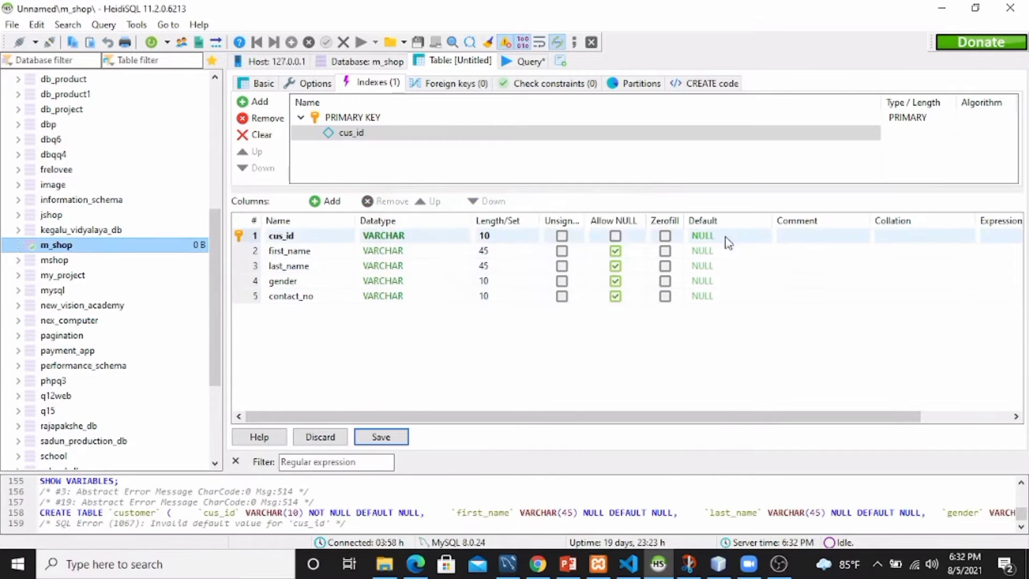
{"action": "double_click", "coordinate": [702, 235]}
{"action": "left_click", "coordinate": [690, 253]}
{"action": "left_click", "coordinate": [717, 409]}
{"action": "left_click", "coordinate": [377, 437]}
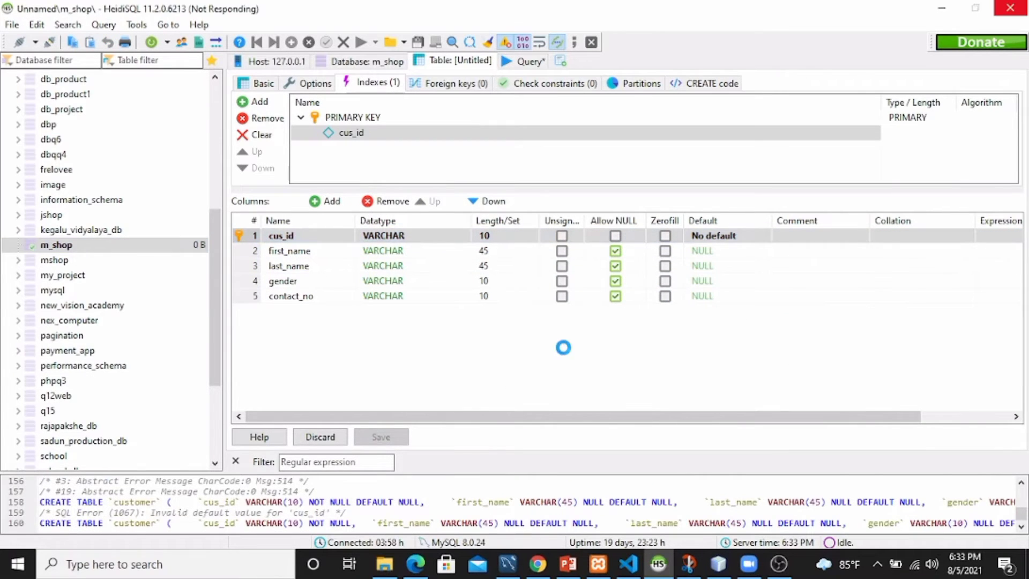
{"action": "left_click", "coordinate": [527, 61]}
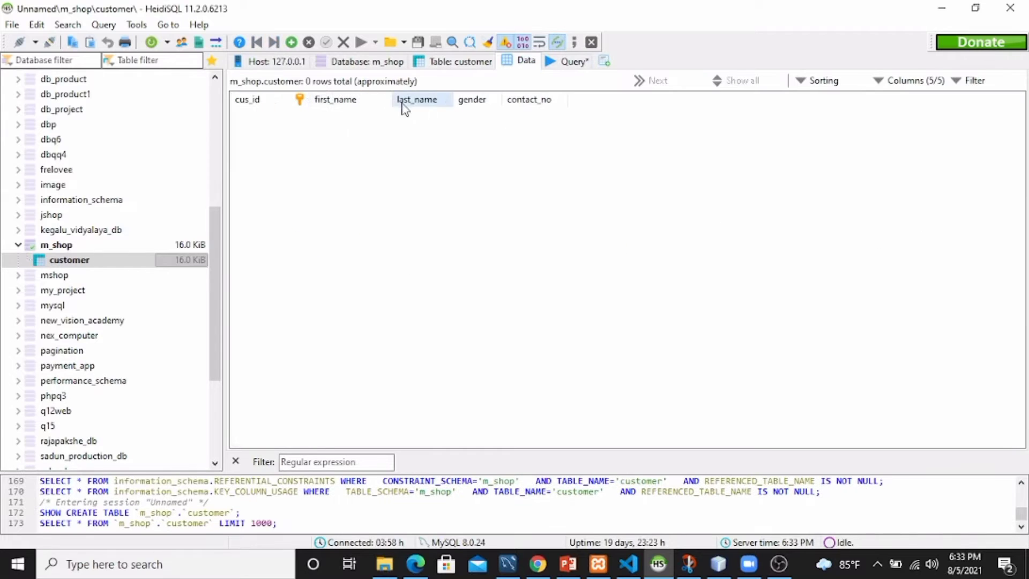
Start a new table 'product' in m_shop with a pro_id column.
{"action": "right_click", "coordinate": [64, 245]}
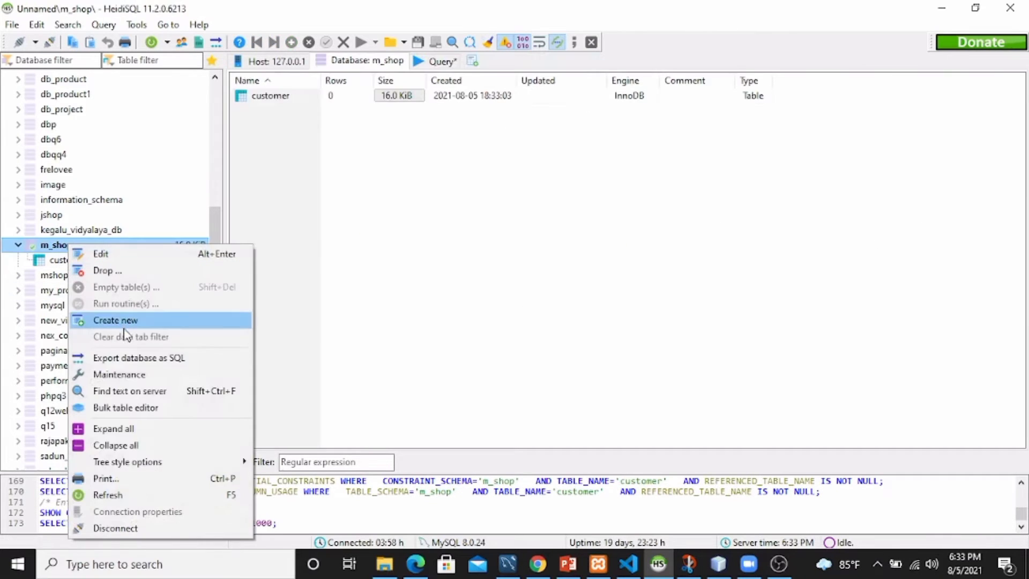
{"action": "mouse_move", "coordinate": [124, 322]}
{"action": "left_click", "coordinate": [289, 337]}
{"action": "left_click", "coordinate": [364, 105]}
{"action": "type", "text": "product"}
{"action": "left_click", "coordinate": [325, 201]}
{"action": "type", "text": "pro_id"}
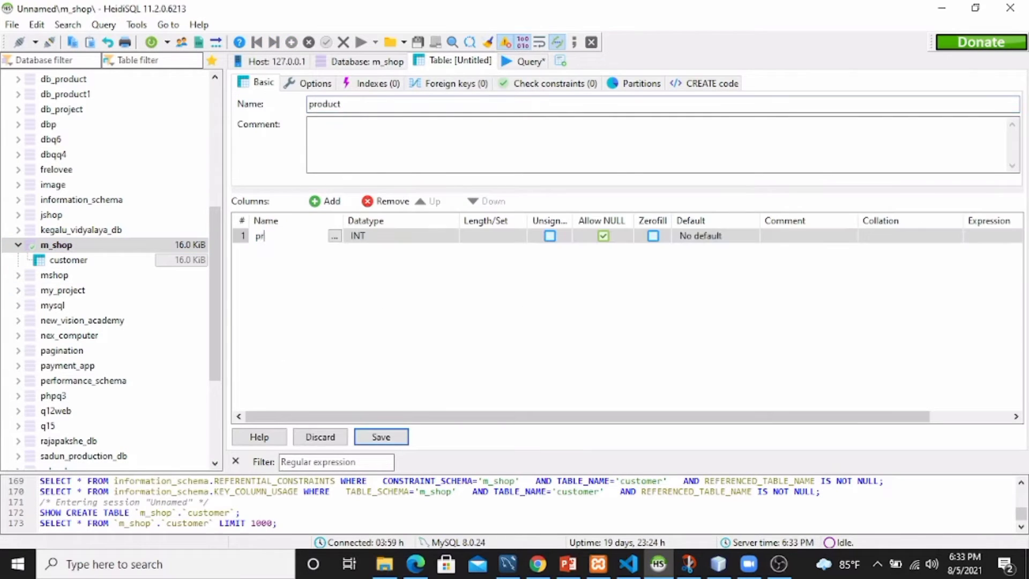
{"action": "key", "text": "Return"}
Make pro_id a VARCHAR(10) column and set it as the primary key.
{"action": "left_click", "coordinate": [378, 240]}
{"action": "scroll", "coordinate": [408, 284], "scroll_direction": "down", "scroll_amount": 3}
{"action": "left_click", "coordinate": [419, 283]}
{"action": "left_click", "coordinate": [471, 235]}
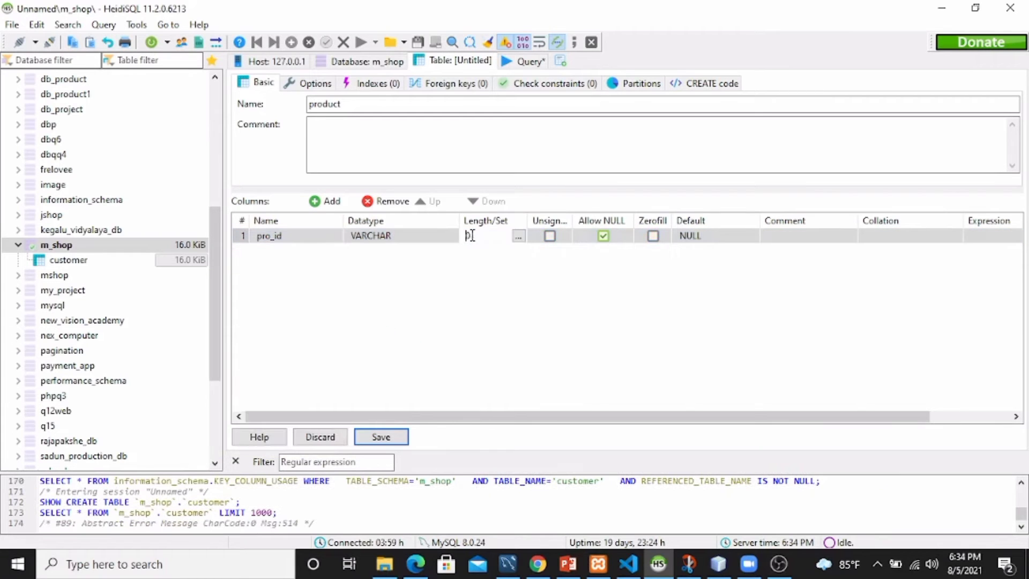
{"action": "type", "text": "10"}
{"action": "left_click", "coordinate": [272, 234]}
{"action": "right_click", "coordinate": [263, 232]}
{"action": "mouse_move", "coordinate": [397, 368]}
{"action": "left_click", "coordinate": [465, 367]}
Add brand_no (length 45), model_no, and a DOUBLE price column.
{"action": "left_click", "coordinate": [325, 201]}
{"action": "type", "text": "br"}
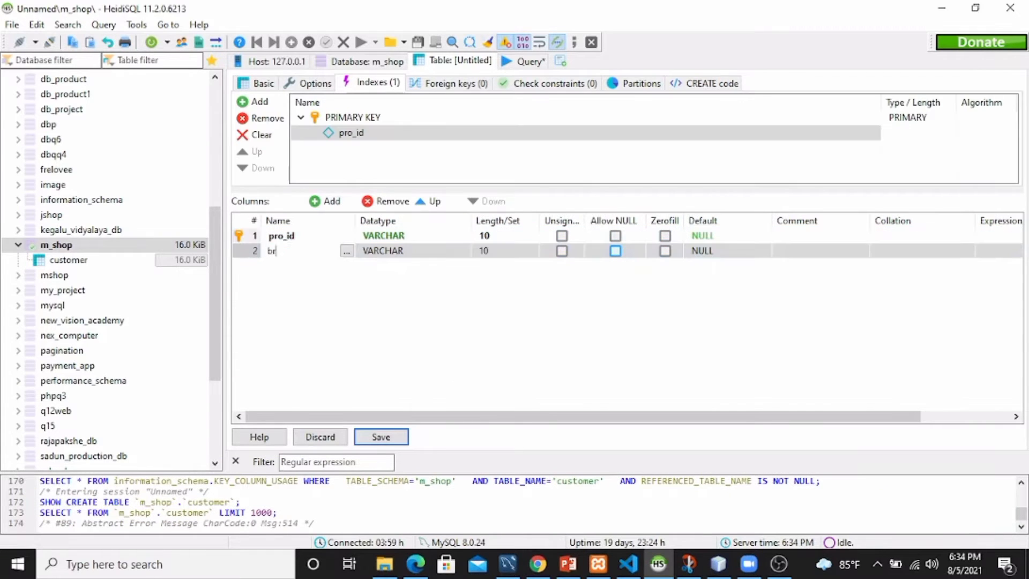
{"action": "type", "text": "and_no"}
{"action": "left_click", "coordinate": [484, 251]}
{"action": "type", "text": "45"}
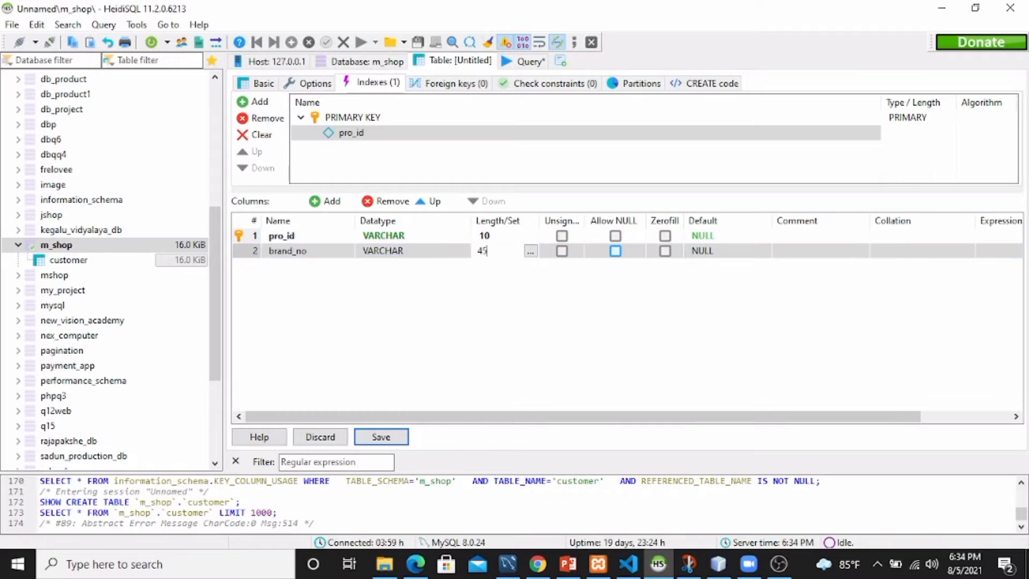
{"action": "left_click", "coordinate": [325, 201]}
{"action": "type", "text": "model_no"}
{"action": "left_click", "coordinate": [484, 336]}
{"action": "left_click", "coordinate": [325, 201]}
{"action": "type", "text": "price"}
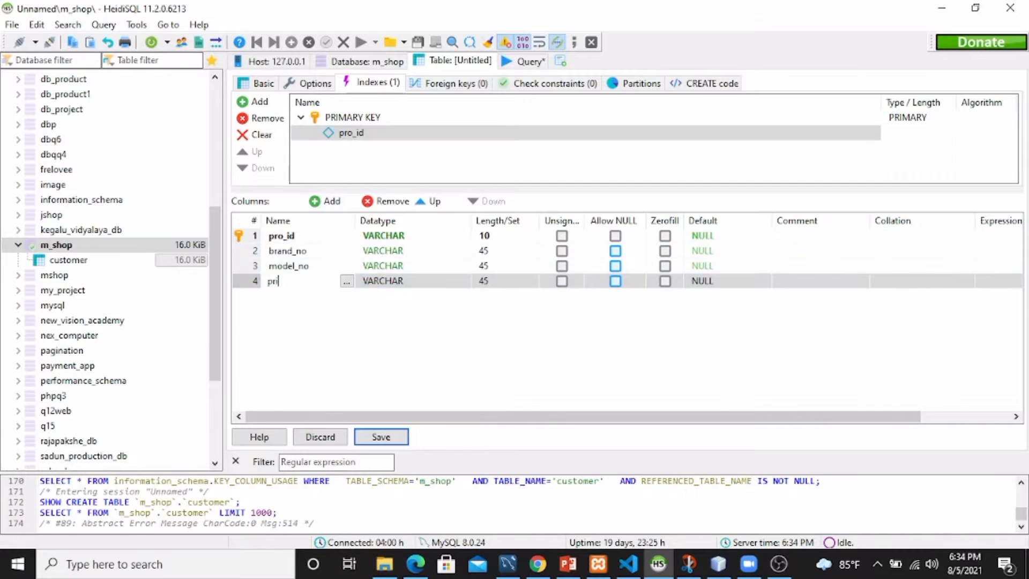
{"action": "left_click", "coordinate": [399, 281]}
{"action": "left_click", "coordinate": [421, 320]}
Set no default value for pro_id, brand_no and model_no, then save the product table.
{"action": "left_click", "coordinate": [381, 437]}
{"action": "left_click", "coordinate": [615, 269]}
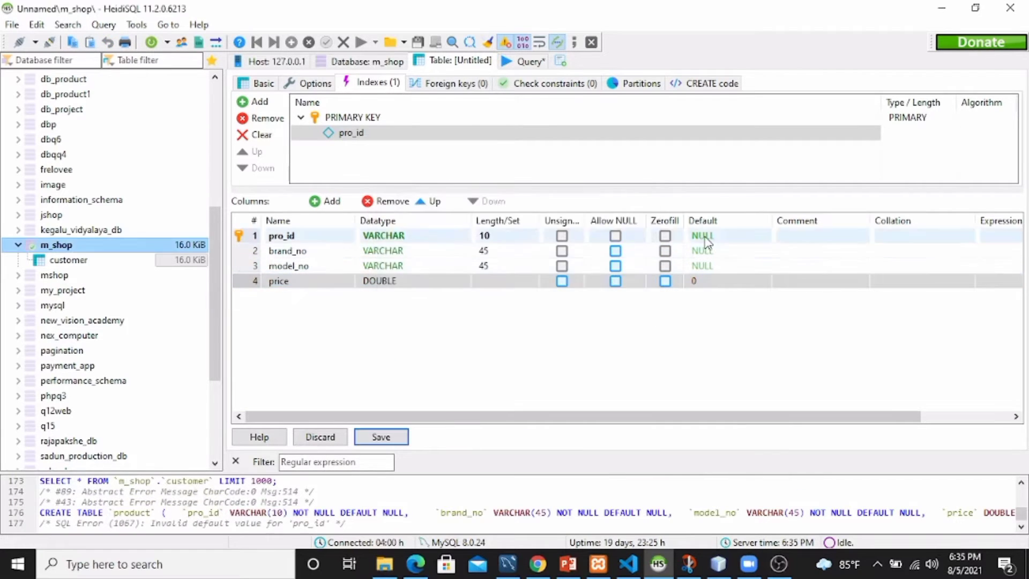
{"action": "left_click", "coordinate": [702, 235]}
{"action": "left_click", "coordinate": [716, 410]}
{"action": "key", "text": "ctrl+s"}
{"action": "left_click", "coordinate": [614, 270]}
{"action": "left_click", "coordinate": [702, 250]}
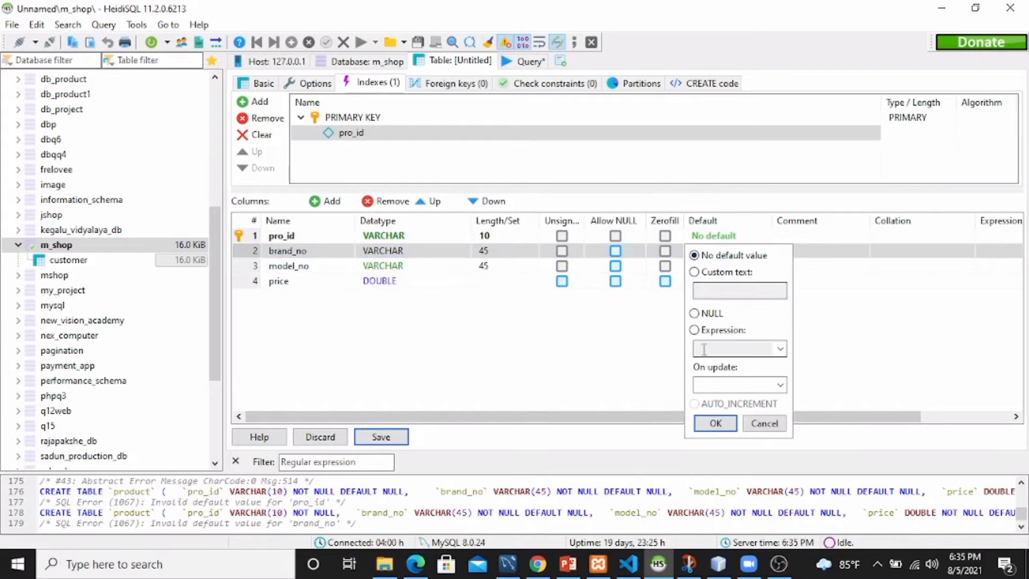
{"action": "left_click", "coordinate": [695, 256]}
{"action": "left_click", "coordinate": [715, 421]}
{"action": "left_click", "coordinate": [702, 265]}
{"action": "left_click", "coordinate": [696, 270]}
{"action": "left_click", "coordinate": [715, 437]}
{"action": "left_click", "coordinate": [381, 437]}
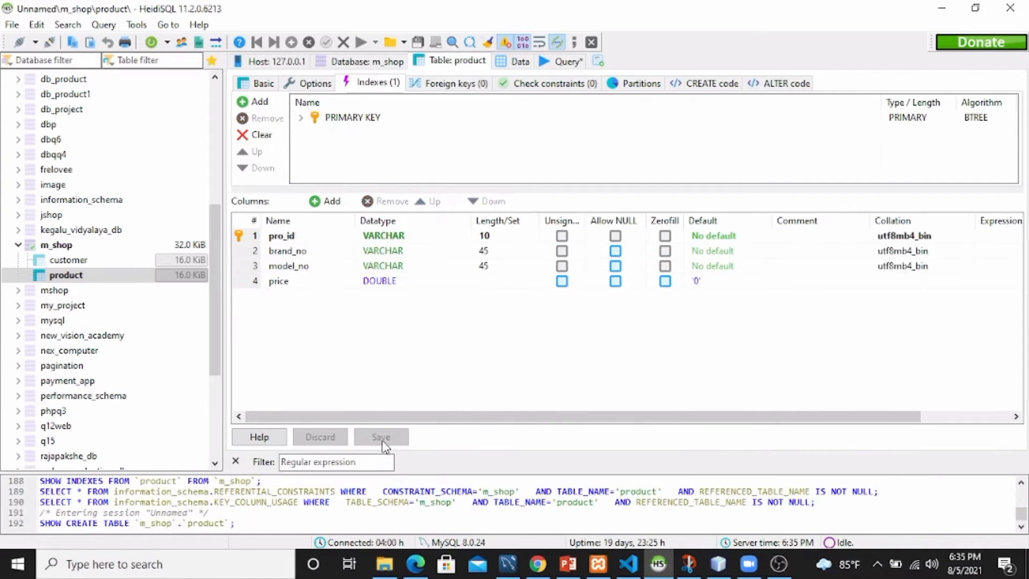
View the empty product data with widened brand_no and model_no columns, then switch to customer.
{"action": "left_click", "coordinate": [514, 61]}
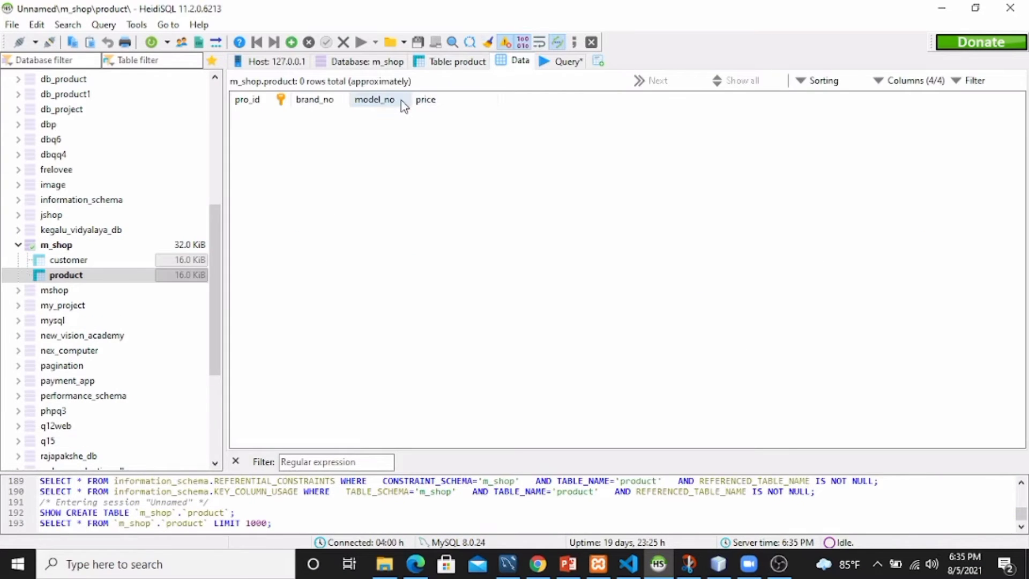
{"action": "left_click_drag", "start_coordinate": [409, 99], "coordinate": [446, 100]}
{"action": "left_click_drag", "start_coordinate": [350, 99], "coordinate": [404, 100]}
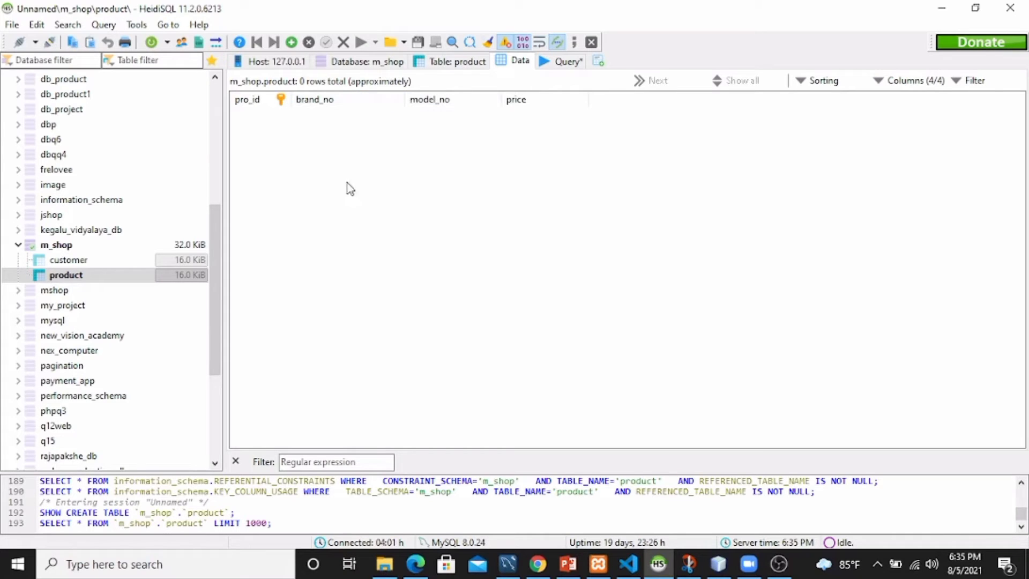
{"action": "left_click", "coordinate": [123, 262]}
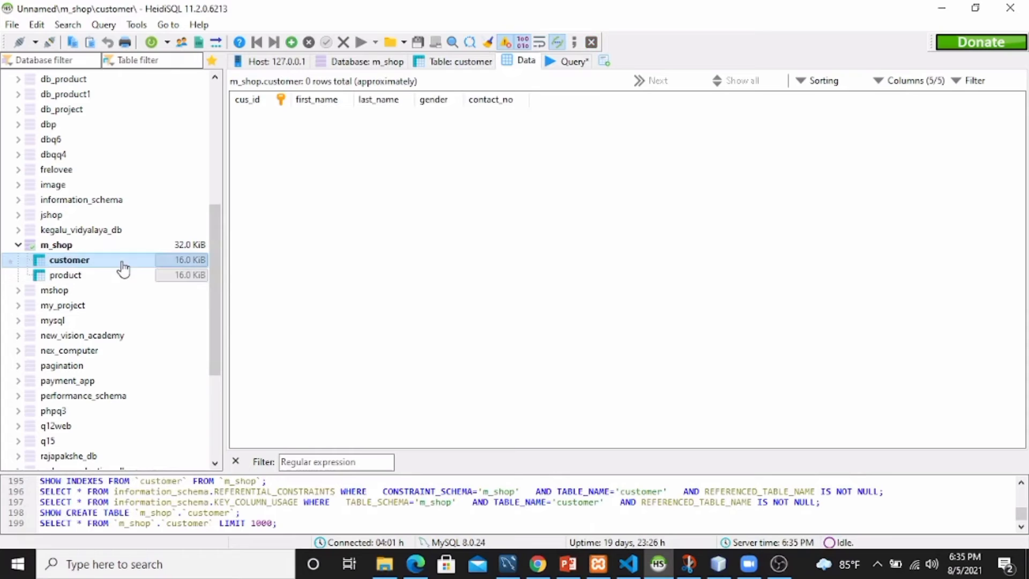
Enter the first customer row: ID, first and last name, Male, and contact number.
{"action": "left_click", "coordinate": [291, 42]}
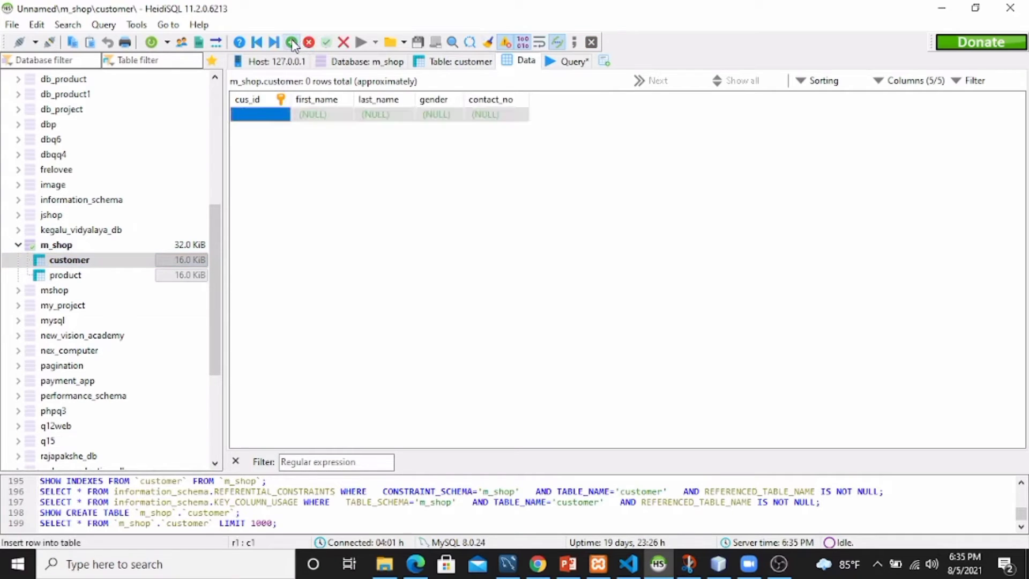
{"action": "left_click", "coordinate": [272, 114]}
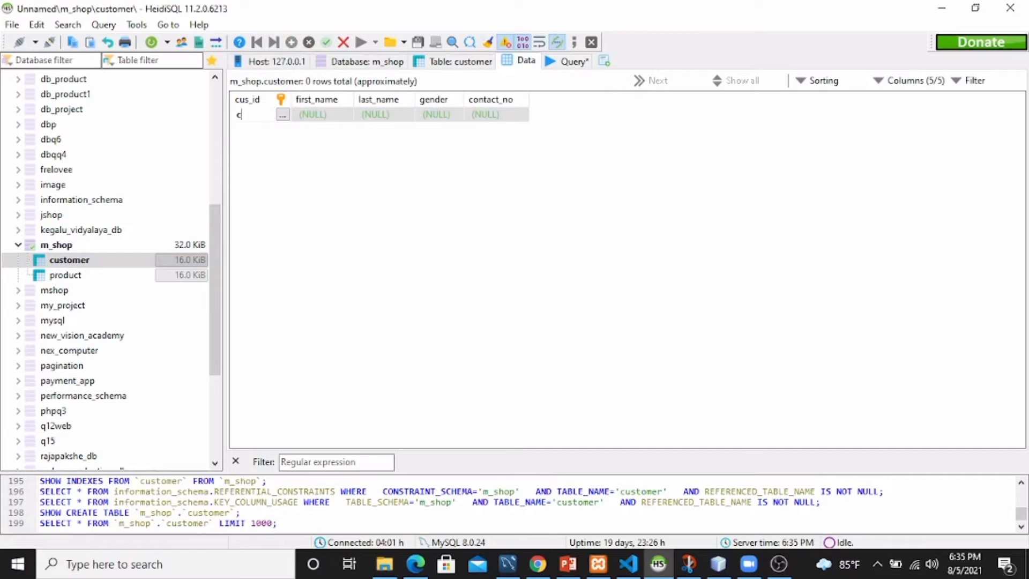
{"action": "type", "text": "cus001"}
{"action": "key", "text": "Tab"}
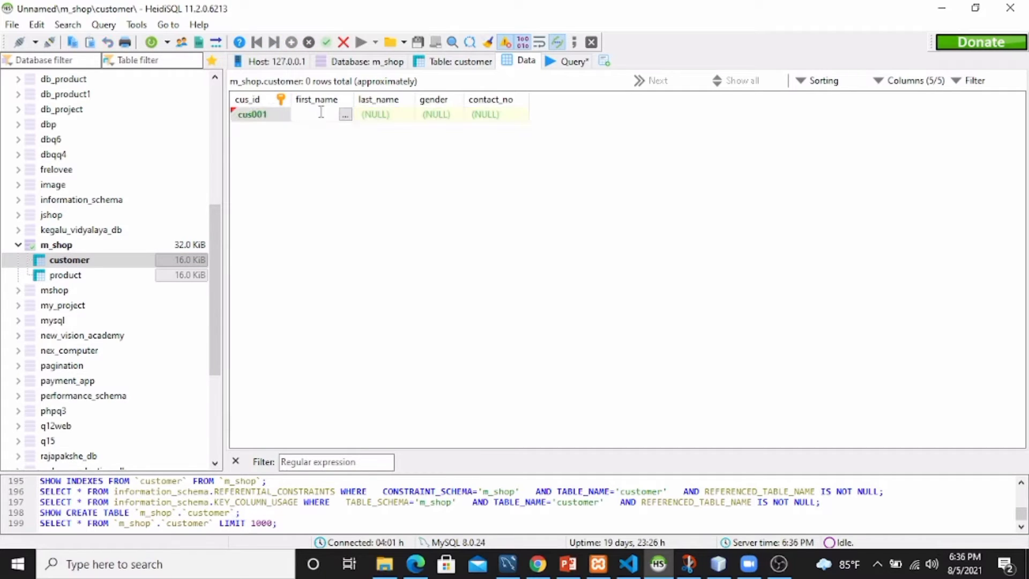
{"action": "key", "text": "Tab"}
{"action": "key", "text": "Tab"}
{"action": "type", "text": "Male"}
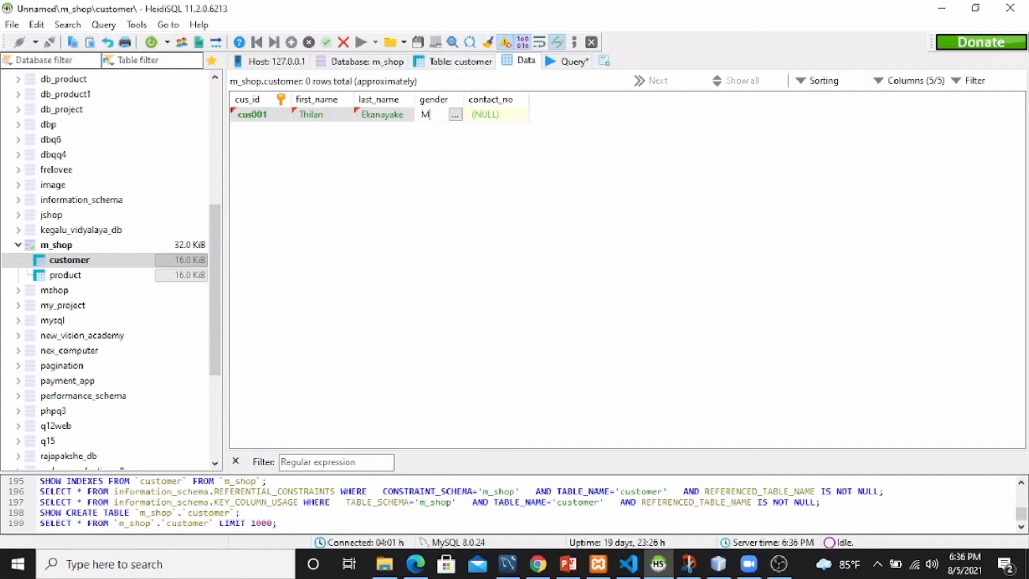
{"action": "key", "text": "Tab"}
{"action": "key", "text": "Insert"}
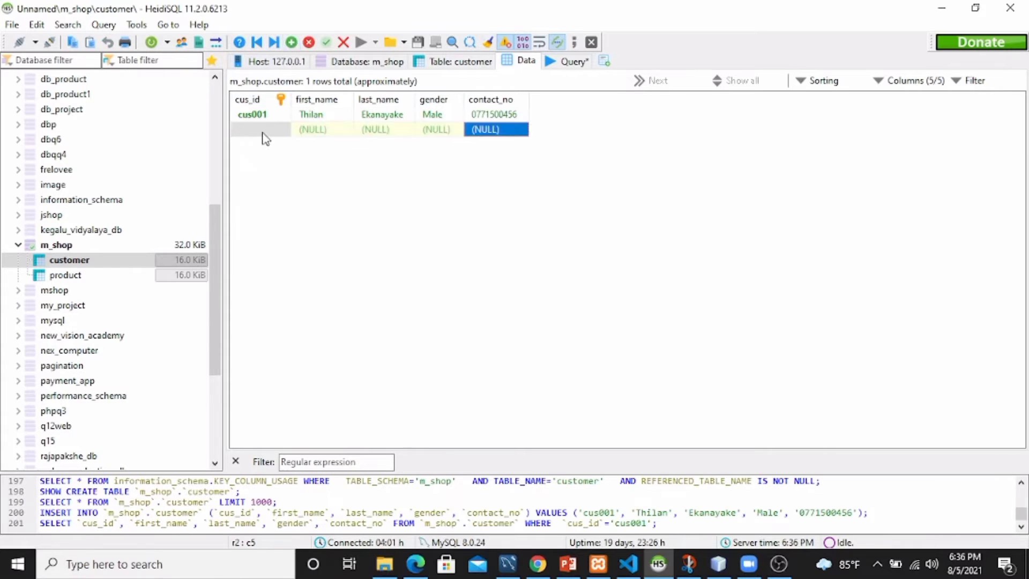
Enter the second customer row: ID, first and last name, Female, and contact number.
{"action": "left_click", "coordinate": [262, 129]}
{"action": "type", "text": "cus002"}
{"action": "key", "text": "Tab"}
{"action": "key", "text": "Tab"}
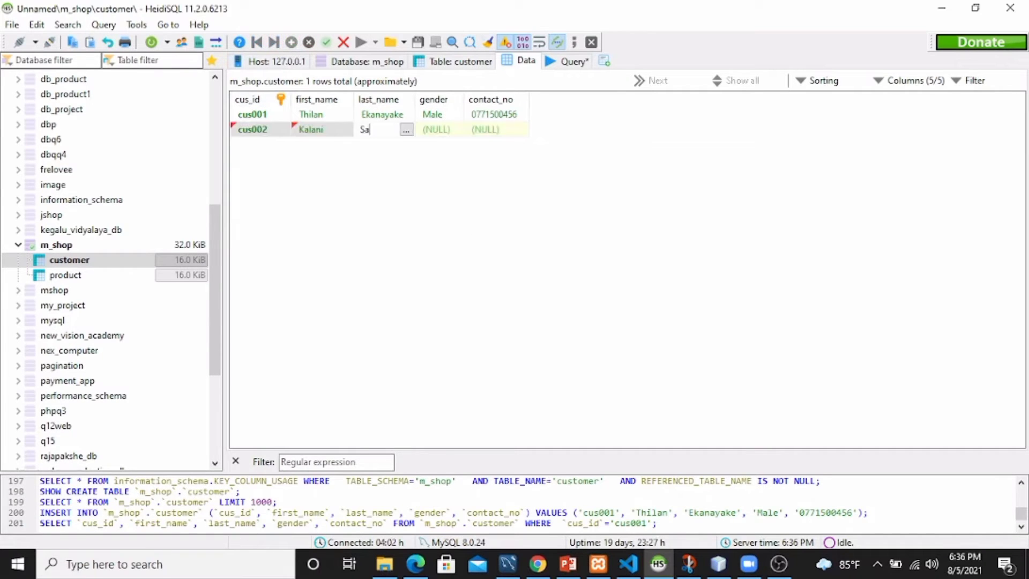
{"action": "key", "text": "Tab"}
{"action": "type", "text": "Female"}
{"action": "key", "text": "Tab"}
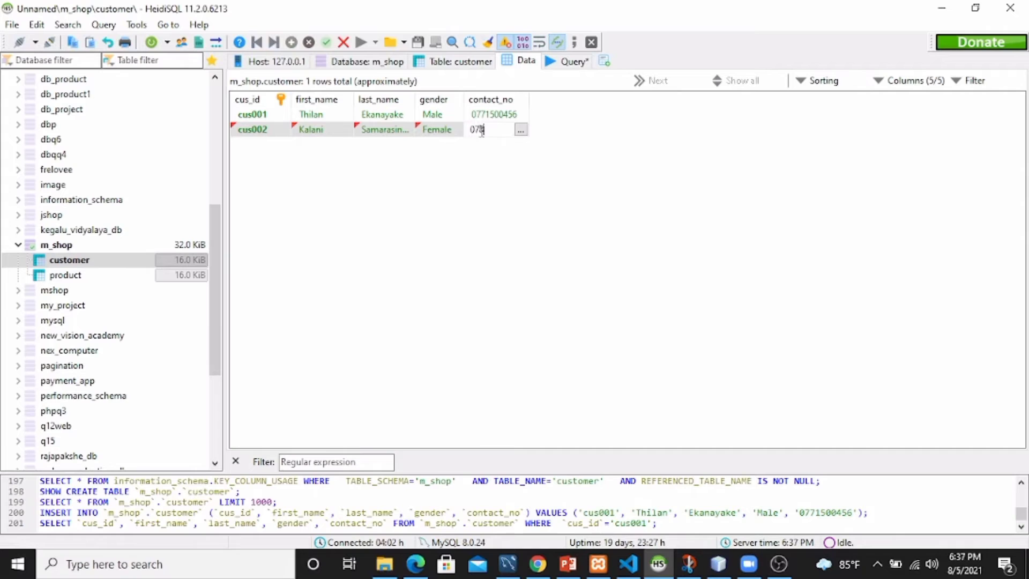
{"action": "key", "text": "Insert"}
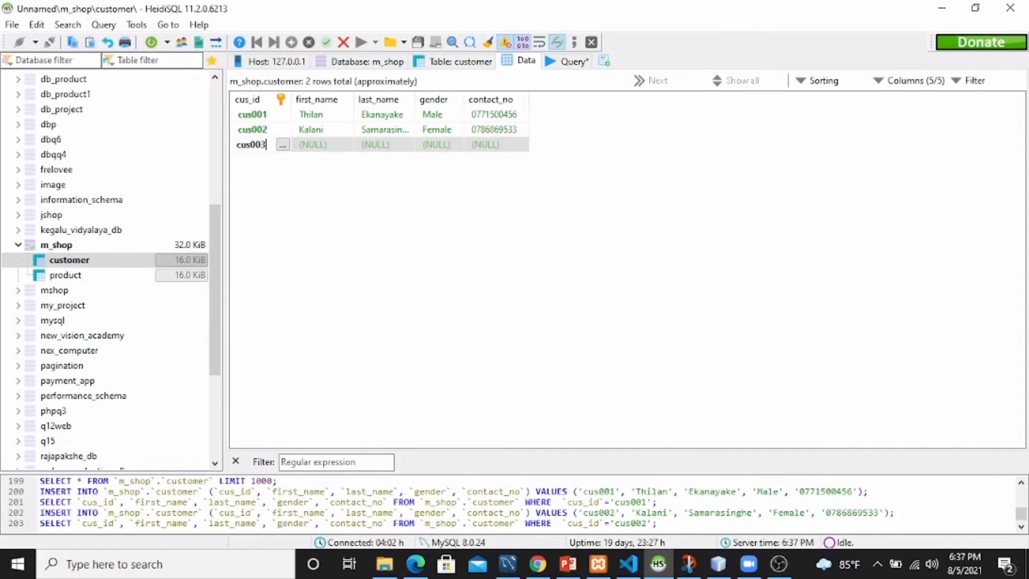
Complete the third customer row with last name, Male gender and contact number, and save it.
{"action": "key", "text": "Tab"}
{"action": "double_click", "coordinate": [378, 147]}
{"action": "type", "text": "Kiriwanthuduwa"}
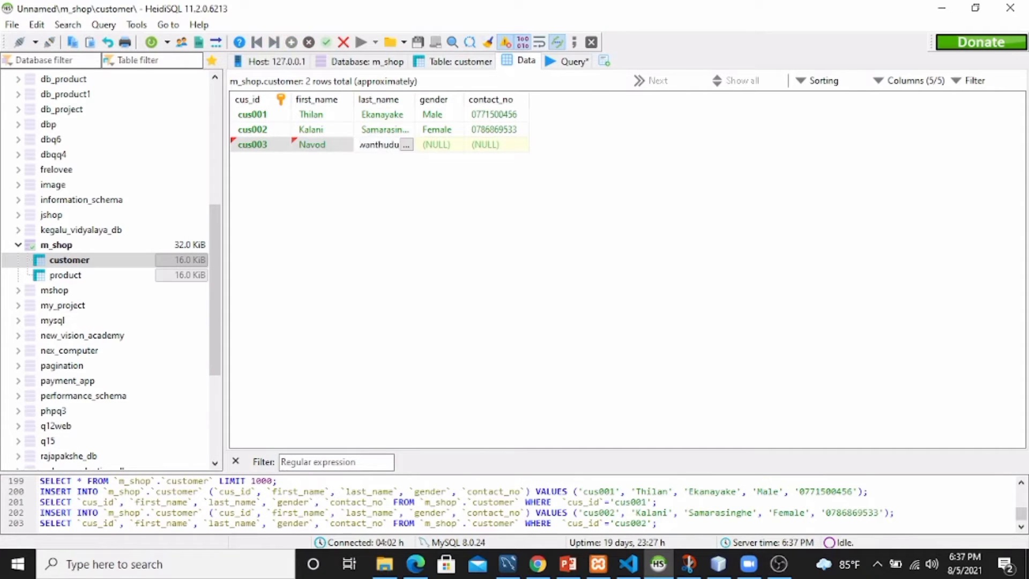
{"action": "double_click", "coordinate": [444, 145]}
{"action": "type", "text": "Male"}
{"action": "left_click", "coordinate": [509, 146]}
{"action": "double_click", "coordinate": [510, 146]}
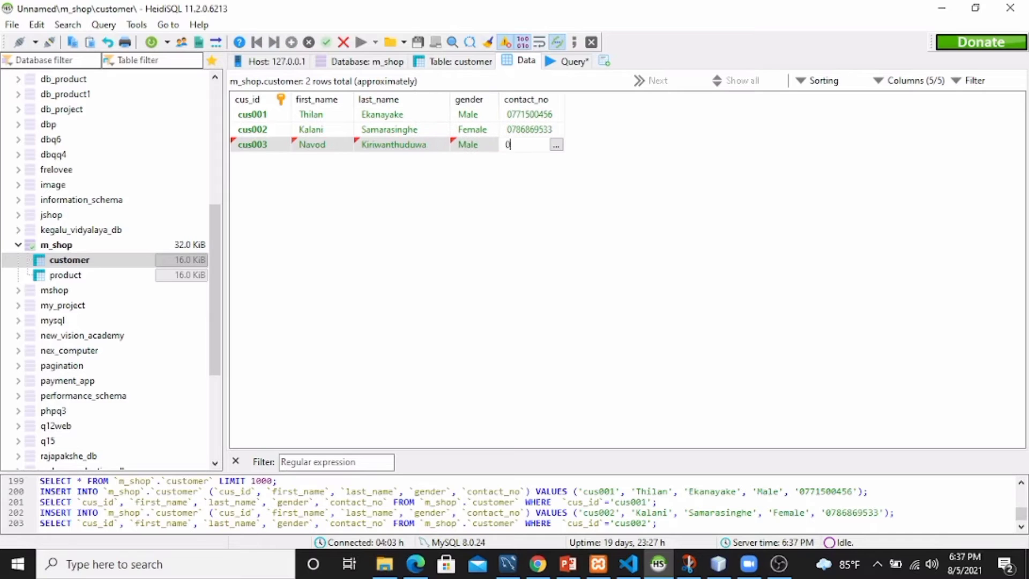
{"action": "key", "text": "Return"}
Add the fourth customer row: ID, first and last name, Female, and contact number.
{"action": "key", "text": "Insert"}
{"action": "type", "text": "cus004"}
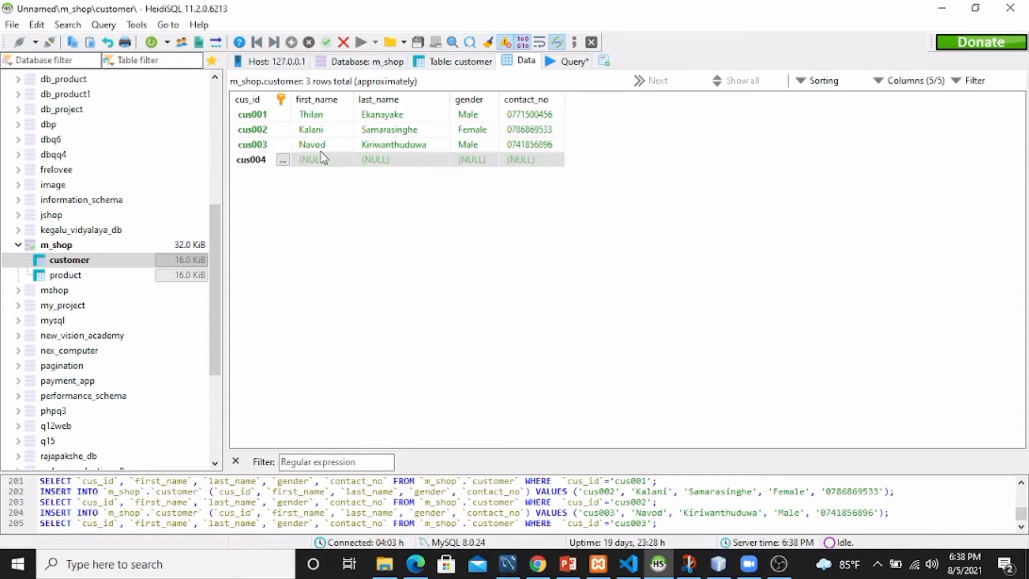
{"action": "key", "text": "Tab"}
{"action": "key", "text": "Tab"}
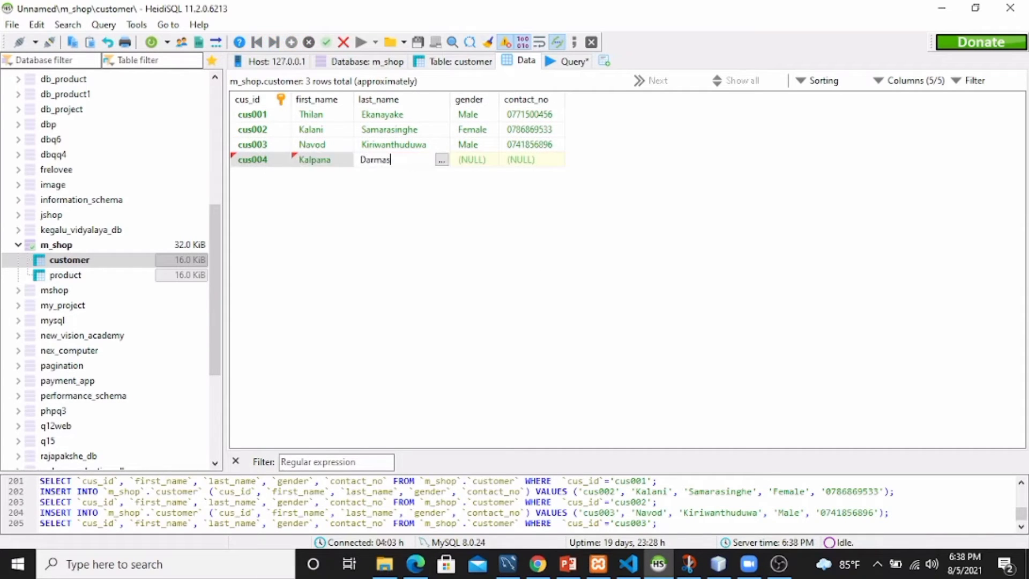
{"action": "key", "text": "Tab"}
{"action": "type", "text": "Female"}
{"action": "key", "text": "Tab"}
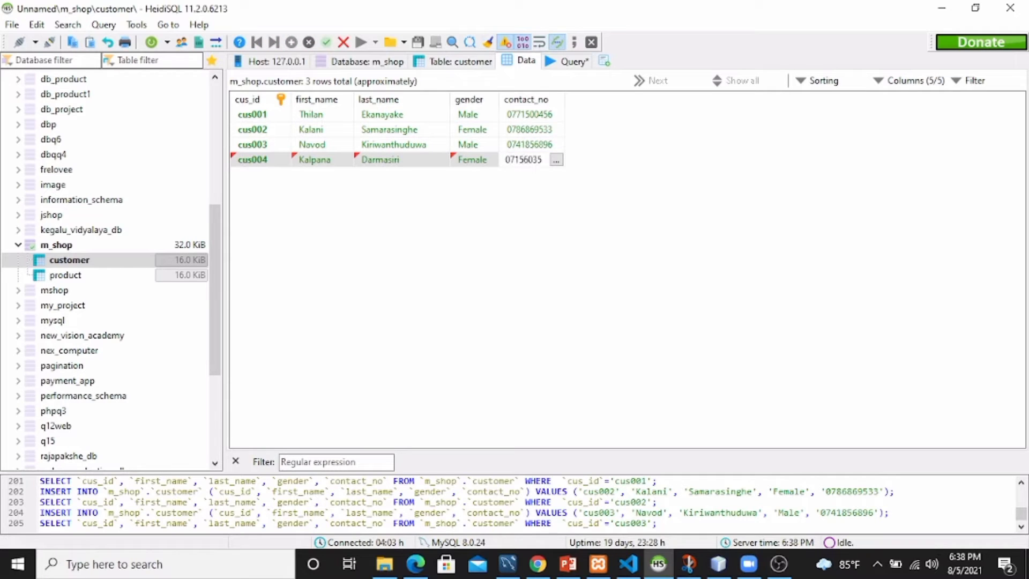
{"action": "key", "text": "Return"}
Add the fifth customer row with ID, first and last name, and Male gender.
{"action": "key", "text": "Insert"}
{"action": "type", "text": "cus005"}
{"action": "key", "text": "Tab"}
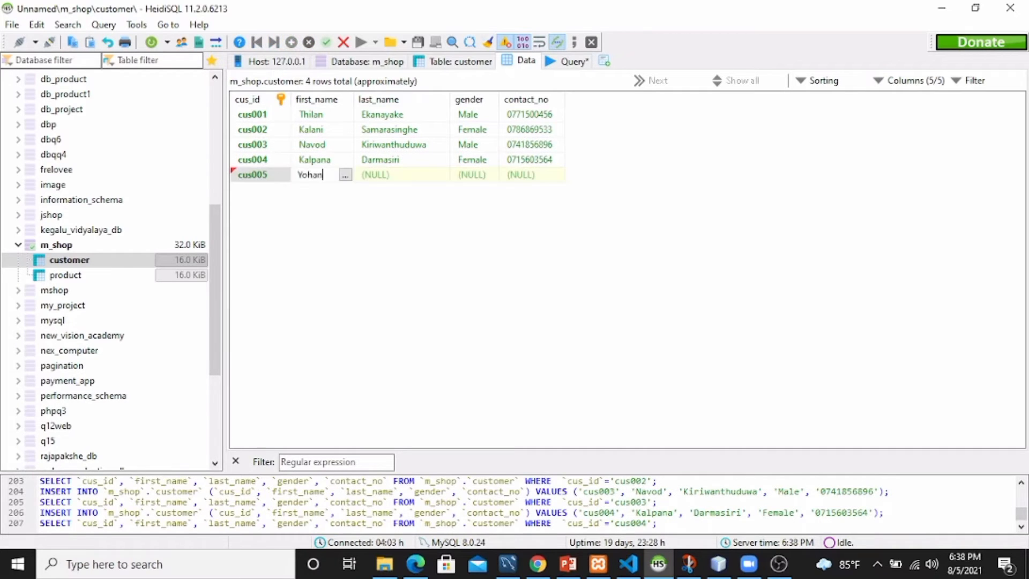
{"action": "key", "text": "Tab"}
{"action": "key", "text": "Tab"}
{"action": "type", "text": "Male"}
{"action": "key", "text": "Tab"}
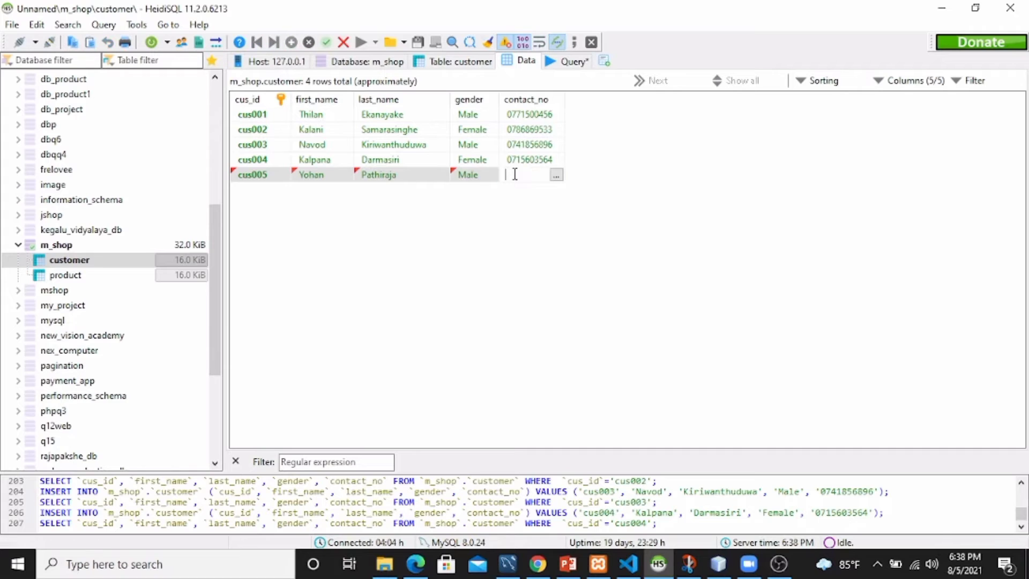
Save the fifth customer's phone number, then add product pro_001 Huawei Y5 priced 25000.
{"action": "key", "text": "Return"}
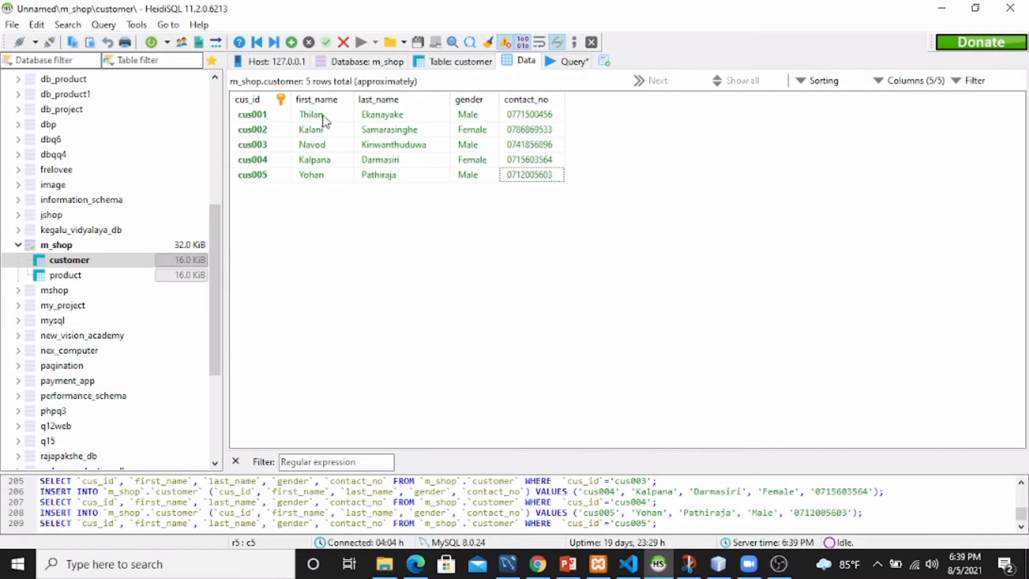
{"action": "left_click", "coordinate": [96, 276]}
{"action": "key", "text": "Insert"}
{"action": "type", "text": "pro_001"}
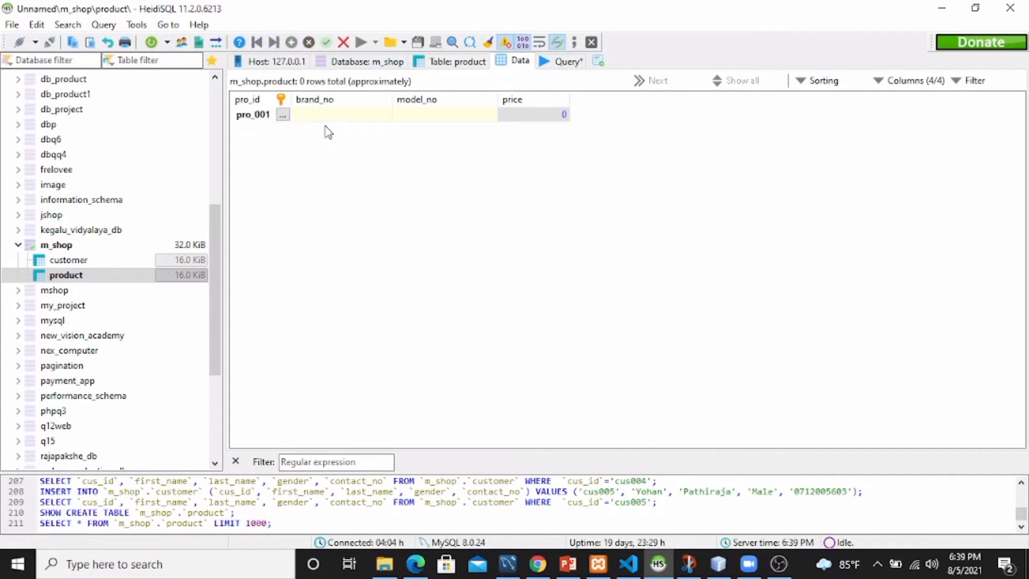
{"action": "key", "text": "Tab"}
{"action": "type", "text": "Huawei"}
{"action": "key", "text": "Tab"}
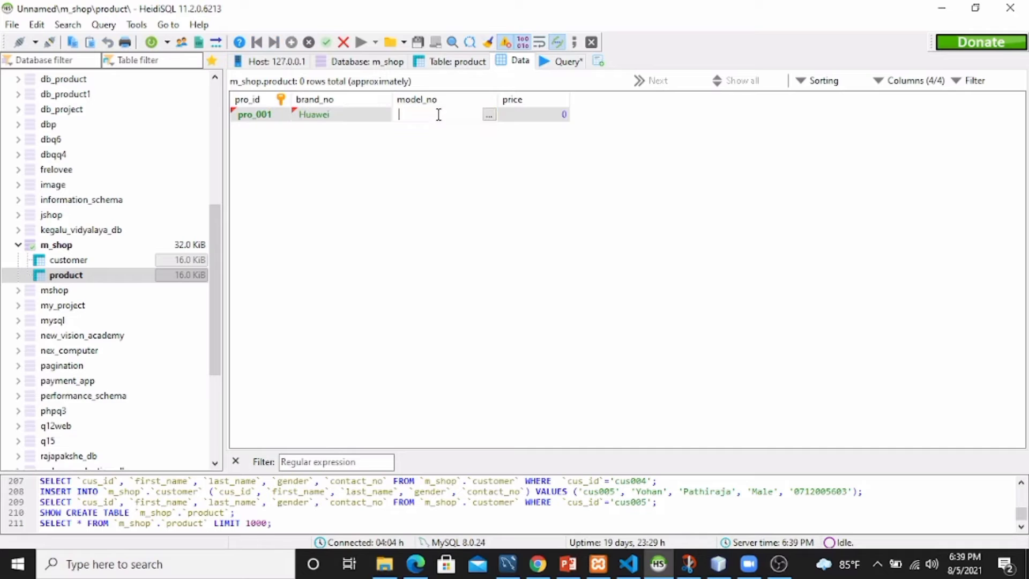
{"action": "type", "text": "Y5"}
{"action": "key", "text": "Tab"}
{"action": "type", "text": "25000"}
{"action": "key", "text": "Return"}
Add product pro_002, Samsung J7, priced 35000.
{"action": "key", "text": "Insert"}
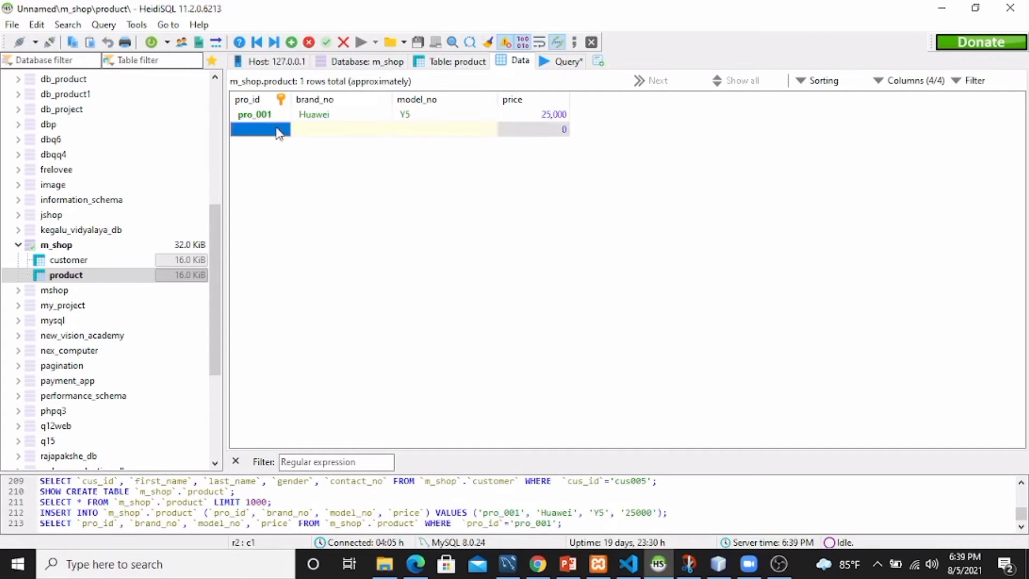
{"action": "type", "text": "pro_002"}
{"action": "key", "text": "Tab"}
{"action": "type", "text": "Samsung"}
{"action": "key", "text": "Tab"}
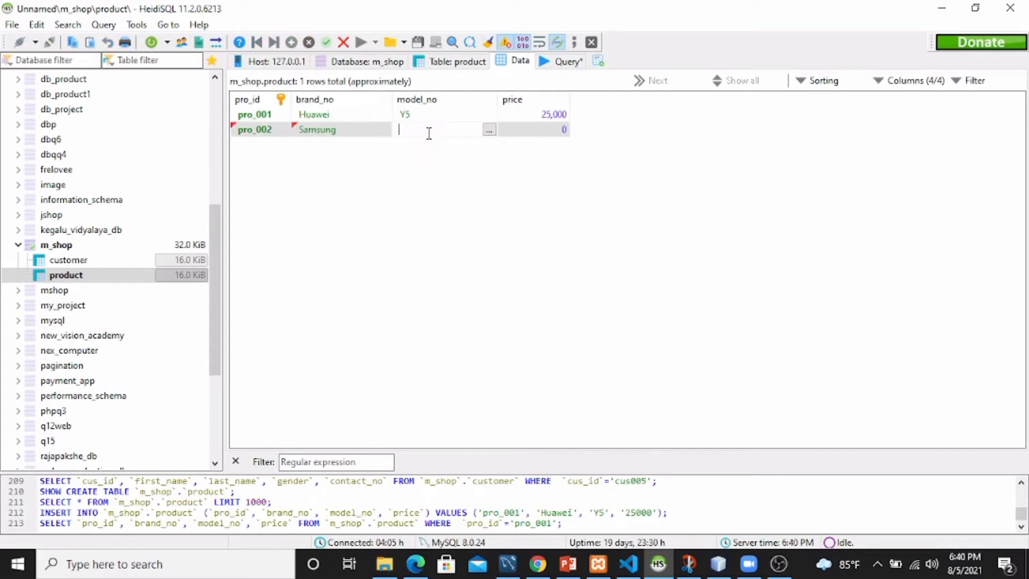
{"action": "type", "text": "J7"}
{"action": "key", "text": "Tab"}
{"action": "type", "text": "35000"}
{"action": "key", "text": "Return"}
Add product pro_003, Vivo Y20S, priced 41,990.
{"action": "key", "text": "Insert"}
{"action": "type", "text": "pro_003"}
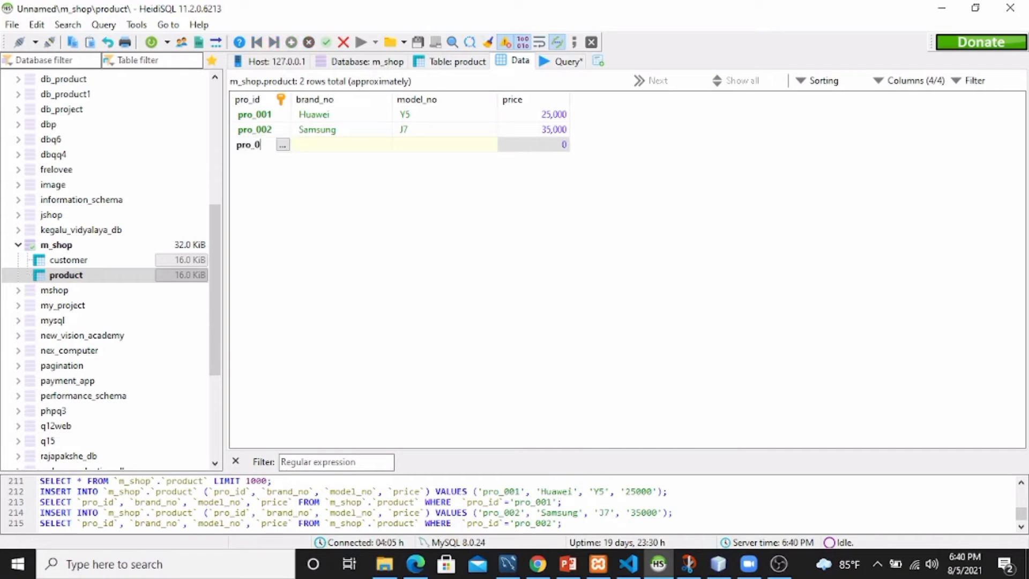
{"action": "key", "text": "Tab"}
{"action": "type", "text": "Vivo"}
{"action": "key", "text": "Tab"}
{"action": "type", "text": "Y20S"}
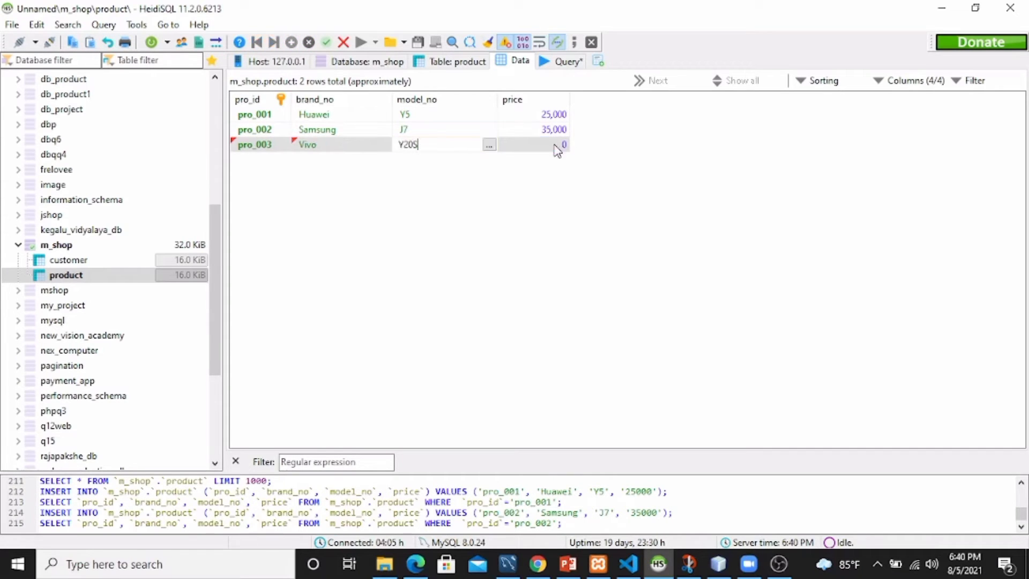
{"action": "key", "text": "Tab"}
{"action": "type", "text": "41,990"}
{"action": "key", "text": "Return"}
Add product pro_004, Vivo Y50, priced 49,990.
{"action": "key", "text": "Insert"}
{"action": "type", "text": "pro_"}
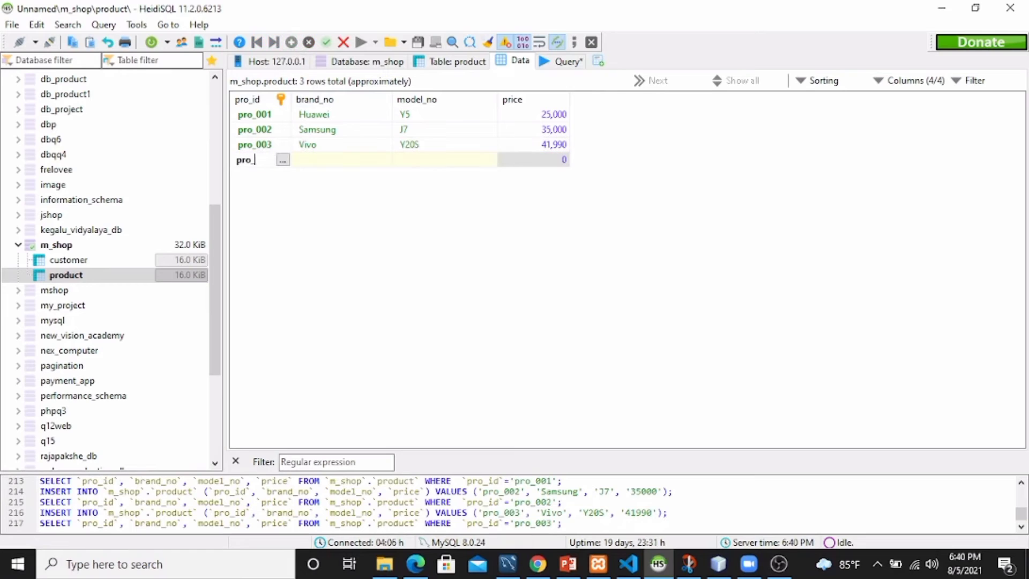
{"action": "type", "text": "004"}
{"action": "key", "text": "Tab"}
{"action": "type", "text": "Vivo"}
{"action": "key", "text": "Tab"}
{"action": "type", "text": "Y50"}
{"action": "key", "text": "Tab"}
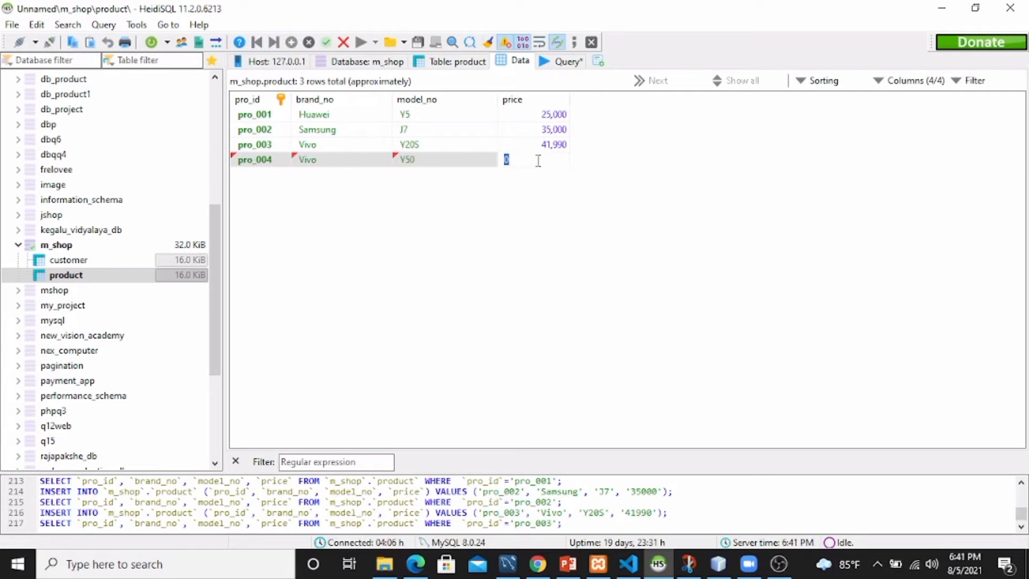
{"action": "type", "text": "49,990"}
{"action": "key", "text": "Return"}
Add product pro_005, brand Huawei, priced 45000, leaving the model blank.
{"action": "key", "text": "Insert"}
{"action": "type", "text": "pro_005"}
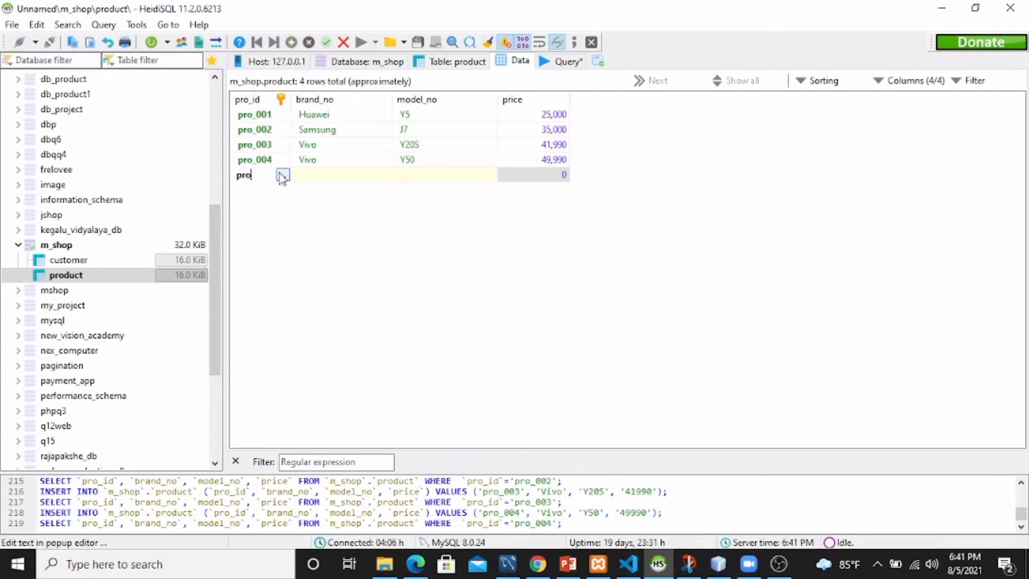
{"action": "left_click", "coordinate": [334, 177]}
{"action": "type", "text": "Huawei"}
{"action": "key", "text": "Tab"}
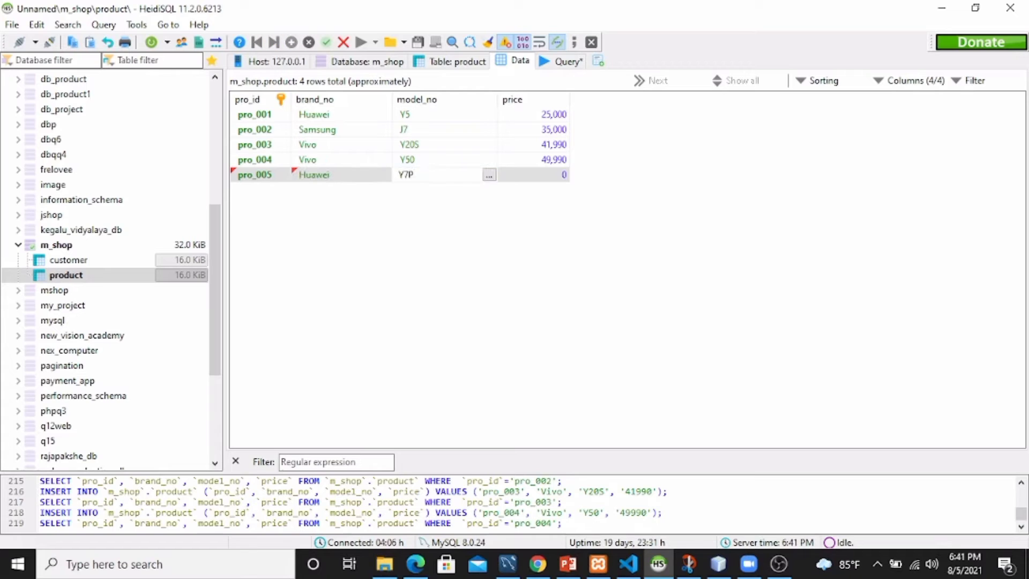
{"action": "key", "text": "Tab"}
{"action": "type", "text": "45000"}
{"action": "key", "text": "Return"}
Add product pro_006, Apple iPhone8, priced 140,000.
{"action": "key", "text": "Insert"}
{"action": "type", "text": "pro_006"}
{"action": "left_click", "coordinate": [340, 192]}
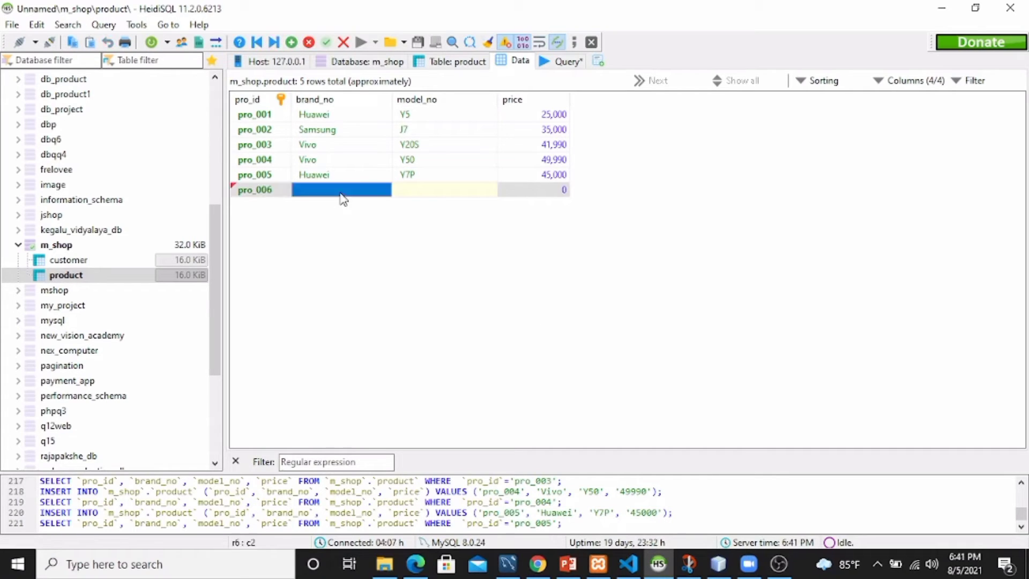
{"action": "type", "text": "Apple"}
{"action": "key", "text": "Tab"}
{"action": "type", "text": "iPhone8"}
{"action": "key", "text": "Tab"}
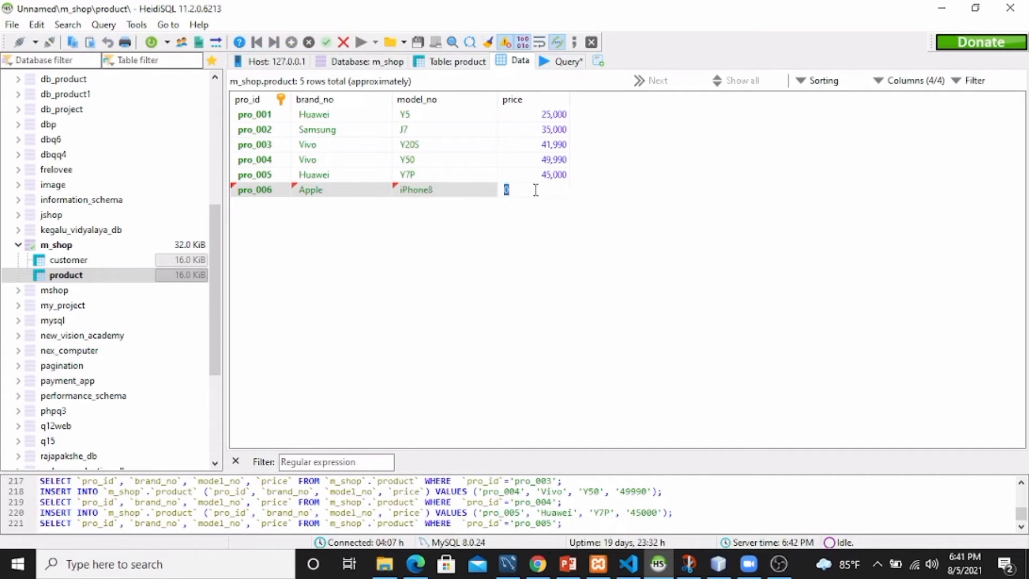
{"action": "type", "text": "140,000"}
{"action": "key", "text": "Return"}
Add product pro_007, Apple iPhone, priced 210000.
{"action": "key", "text": "Insert"}
{"action": "type", "text": "pro_007"}
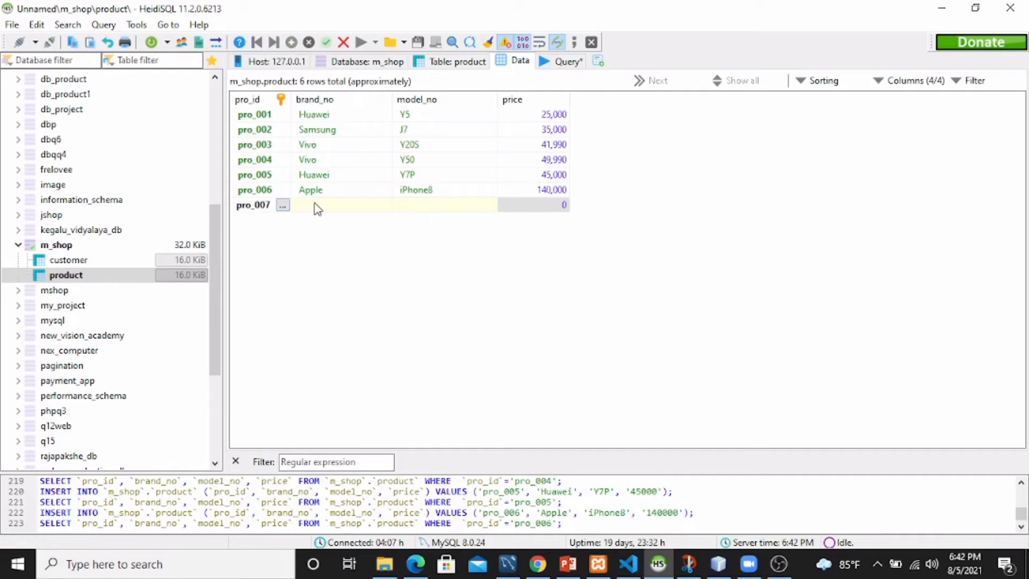
{"action": "key", "text": "Tab"}
{"action": "type", "text": "Apple"}
{"action": "key", "text": "Tab"}
{"action": "type", "text": "iPhone"}
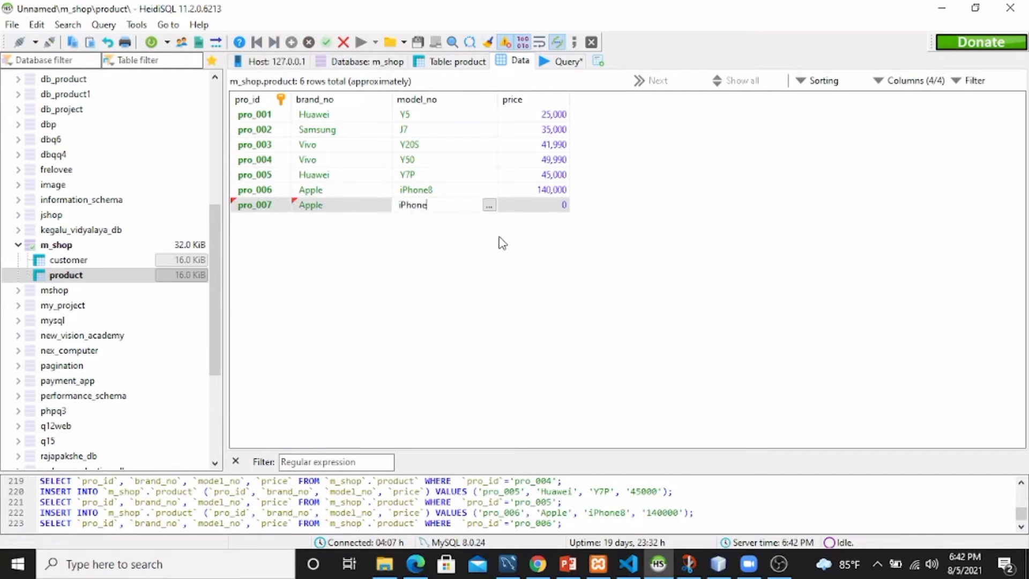
{"action": "key", "text": "Tab"}
{"action": "type", "text": "210000"}
{"action": "key", "text": "Return"}
Add product pro_008, Vivo V11pro, priced 59,990.
{"action": "key", "text": "Insert"}
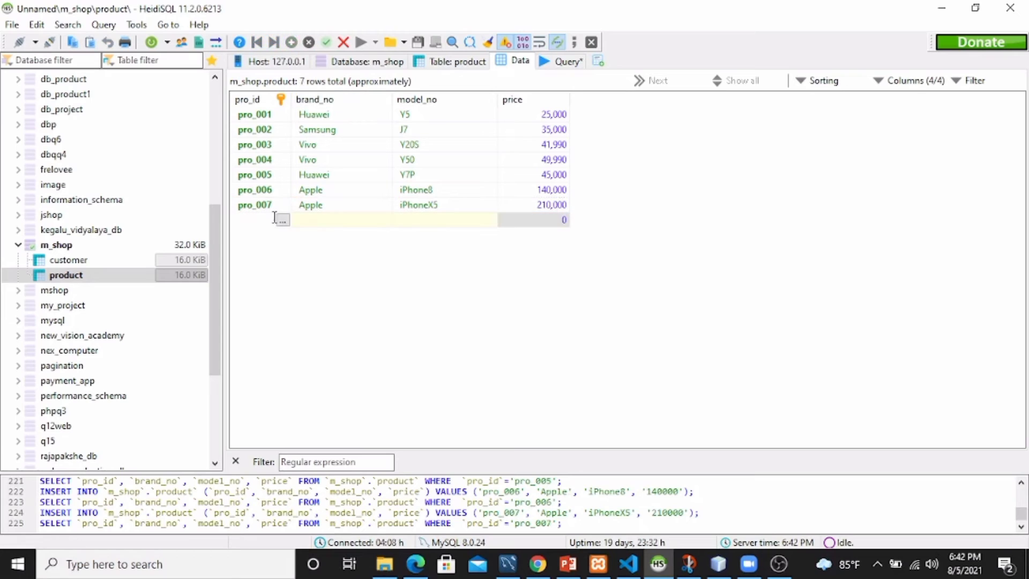
{"action": "type", "text": "pro_008"}
{"action": "key", "text": "Tab"}
{"action": "type", "text": "Vivo"}
{"action": "key", "text": "Tab"}
{"action": "type", "text": "V11p"}
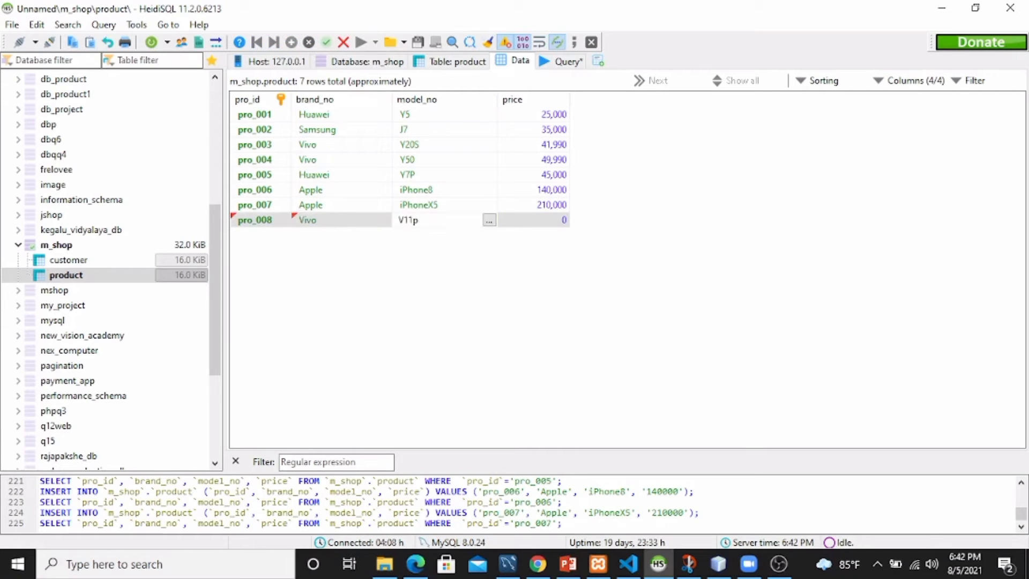
{"action": "type", "text": "ro"}
{"action": "key", "text": "Tab"}
{"action": "type", "text": "59,990"}
{"action": "key", "text": "Return"}
Add product pro_009 with brand Sony and model Xperia M4 aqua.
{"action": "key", "text": "Insert"}
{"action": "type", "text": "pro_009"}
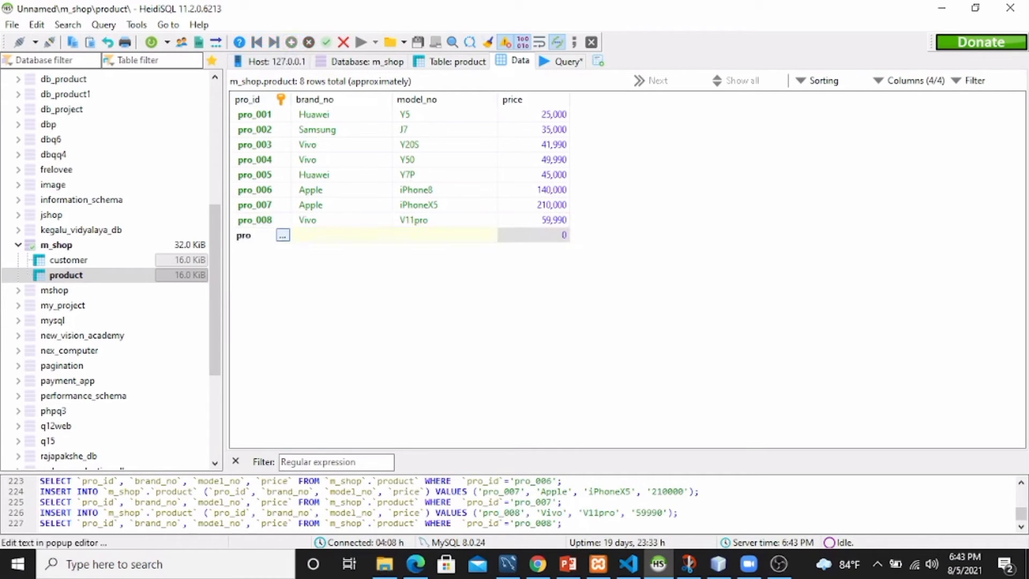
{"action": "key", "text": "Tab"}
{"action": "type", "text": "Sony"}
{"action": "key", "text": "Tab"}
{"action": "type", "text": "Xp"}
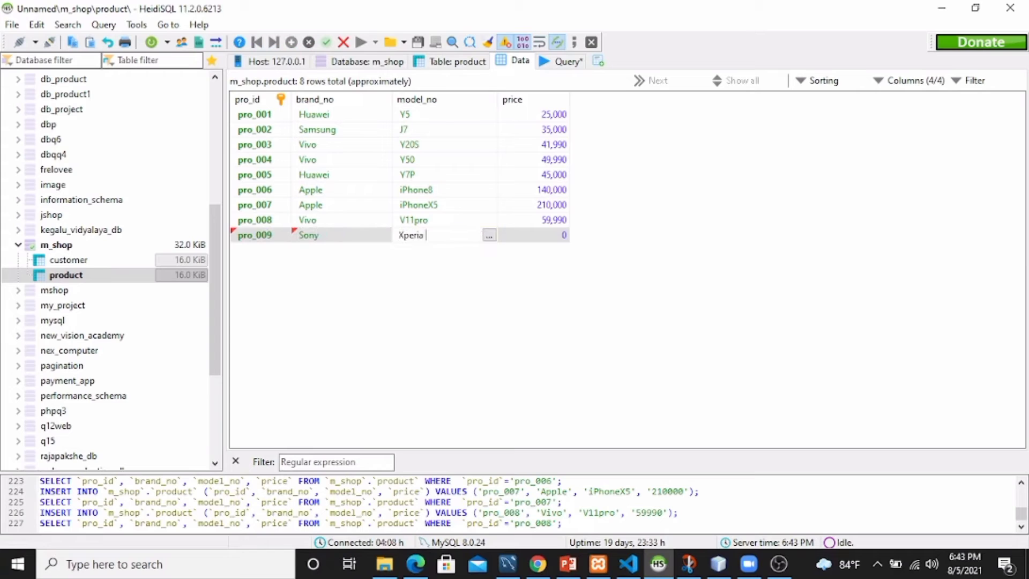
{"action": "key", "text": "Tab"}
Add product pro_010, Xiaomi Redmi 9T, priced 32100.
{"action": "key", "text": "Insert"}
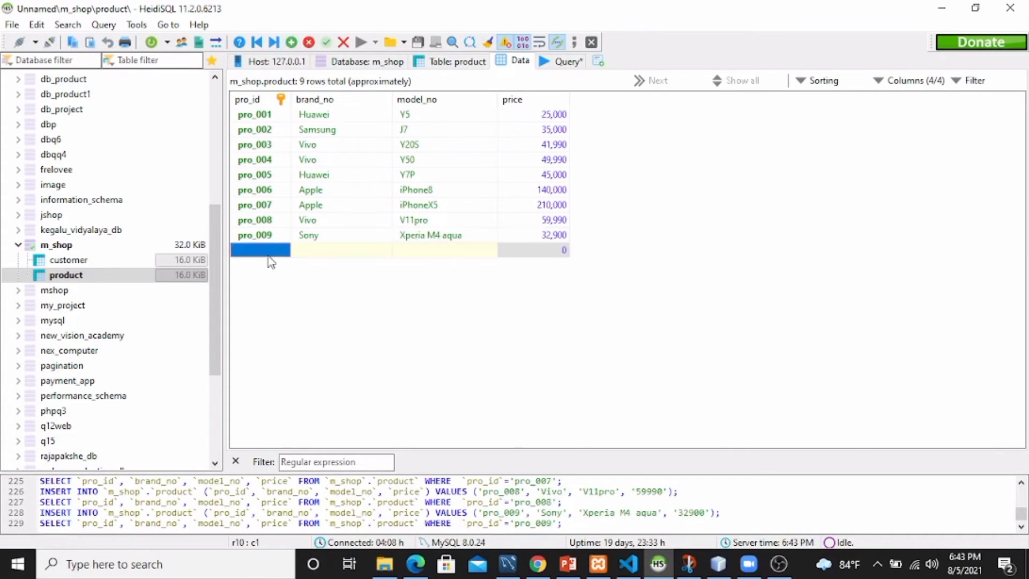
{"action": "type", "text": "pro_010"}
{"action": "double_click", "coordinate": [317, 250]}
{"action": "type", "text": "Xiaomi"}
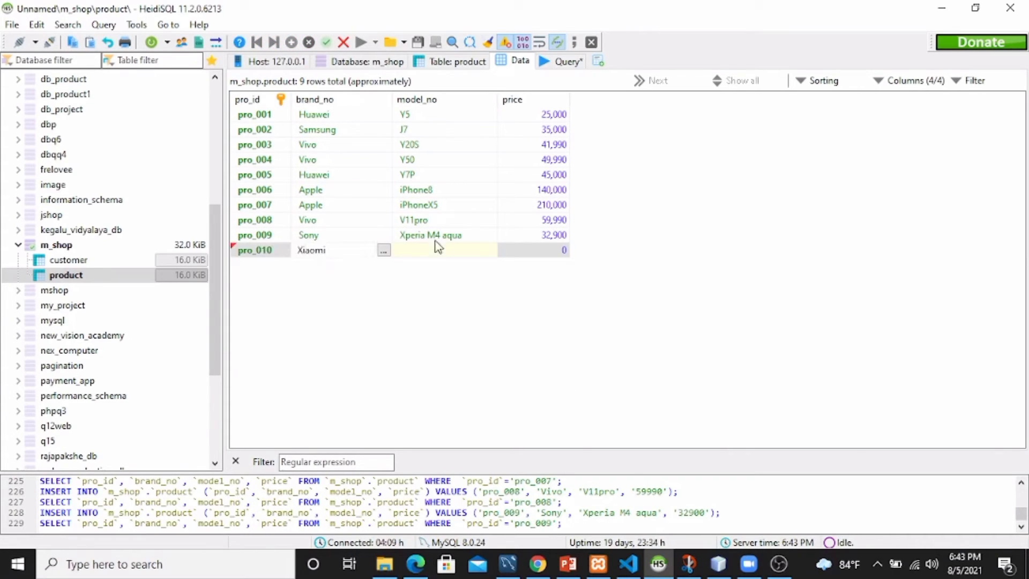
{"action": "double_click", "coordinate": [436, 250]}
{"action": "type", "text": "Redmi 9T"}
{"action": "double_click", "coordinate": [546, 247]}
{"action": "type", "text": "32100"}
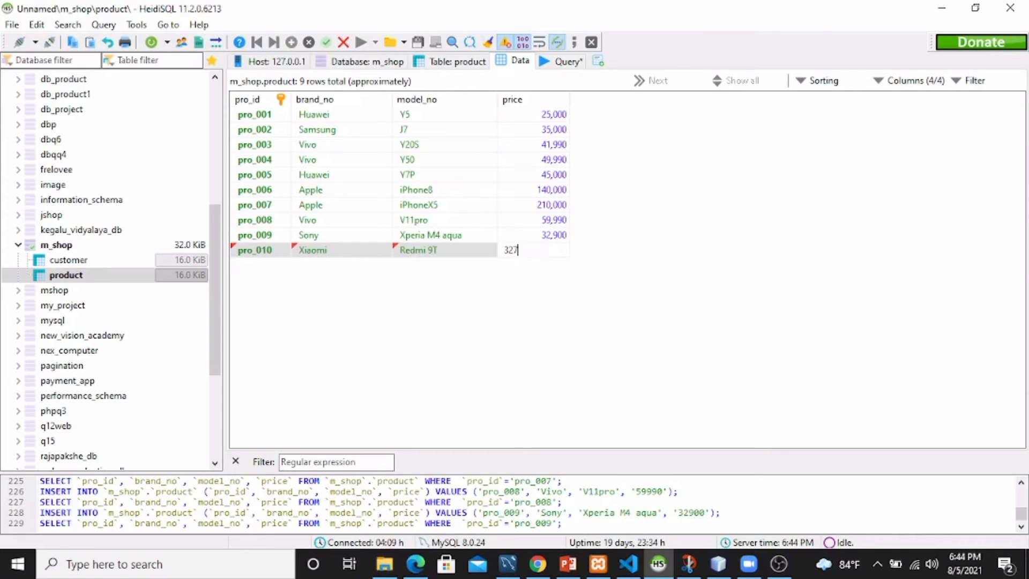
{"action": "key", "text": "Return"}
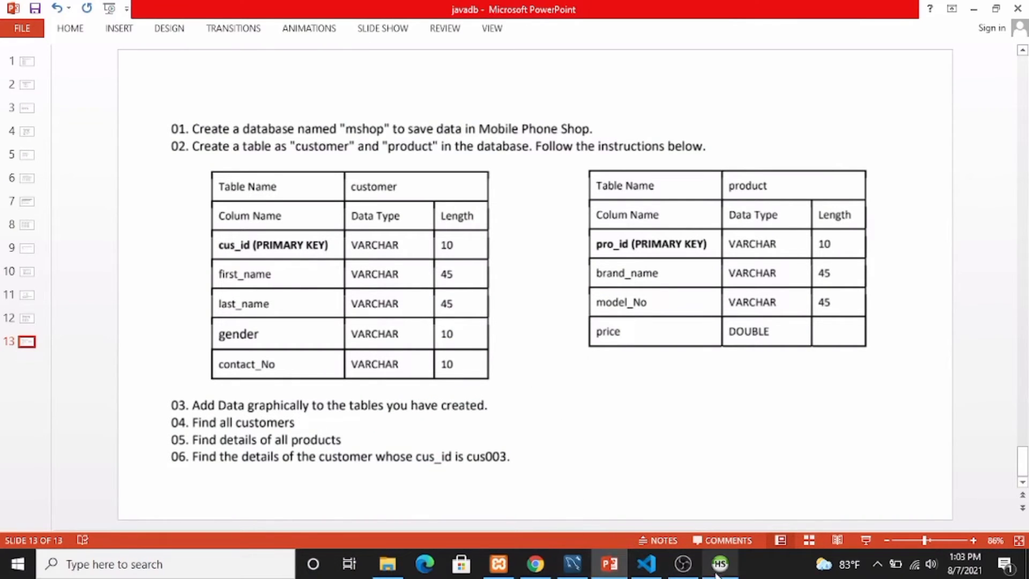
Replace the old DELETE statement with SELECT * FROM customer; and execute it.
{"action": "mouse_move", "coordinate": [720, 573]}
{"action": "left_click", "coordinate": [708, 519]}
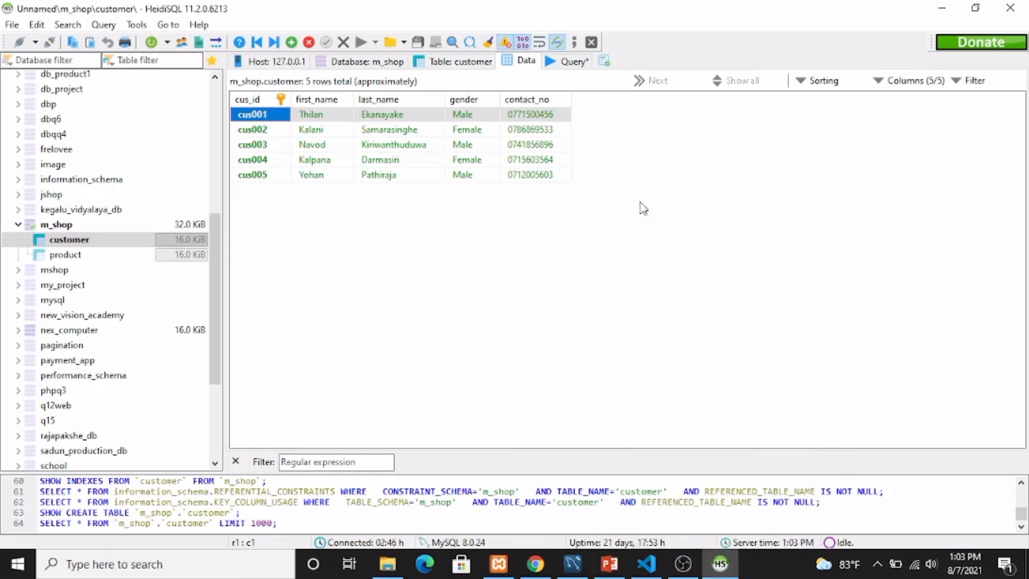
{"action": "left_click", "coordinate": [573, 61]}
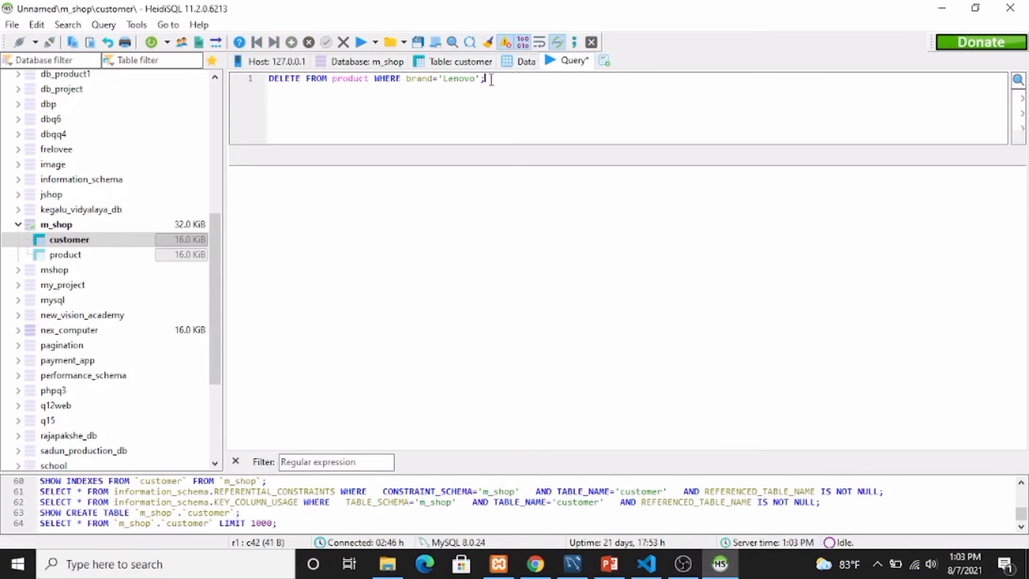
{"action": "left_click_drag", "start_coordinate": [485, 79], "coordinate": [270, 79]}
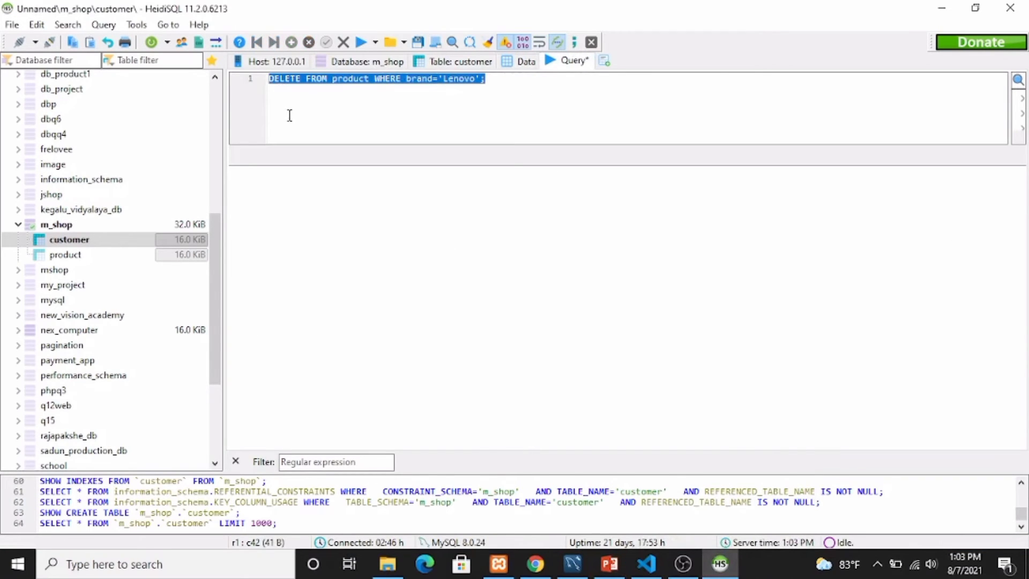
{"action": "type", "text": "SELEC"}
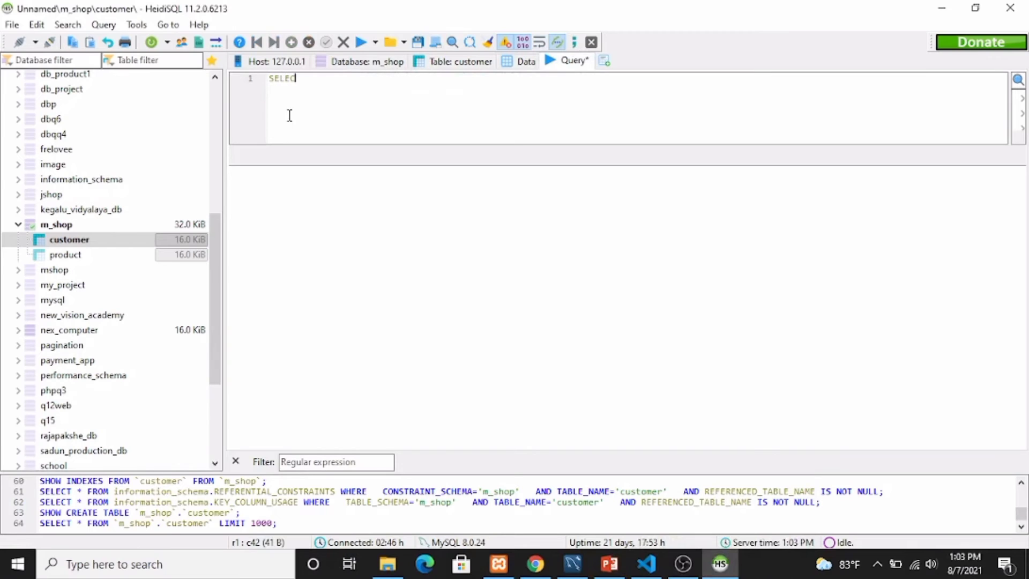
{"action": "type", "text": "T * FROM customer;"}
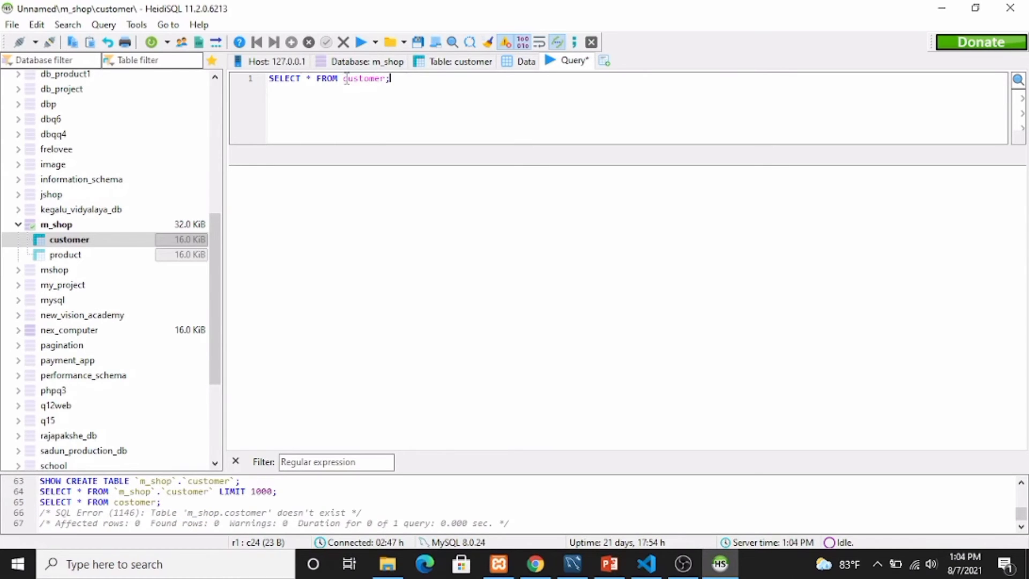
{"action": "left_click", "coordinate": [361, 43]}
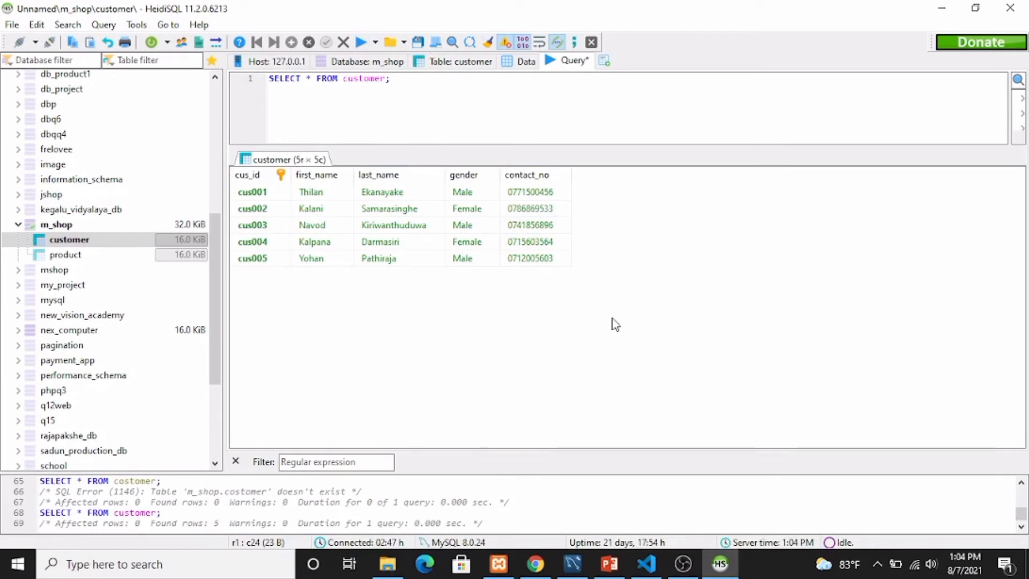
{"action": "mouse_move", "coordinate": [606, 570]}
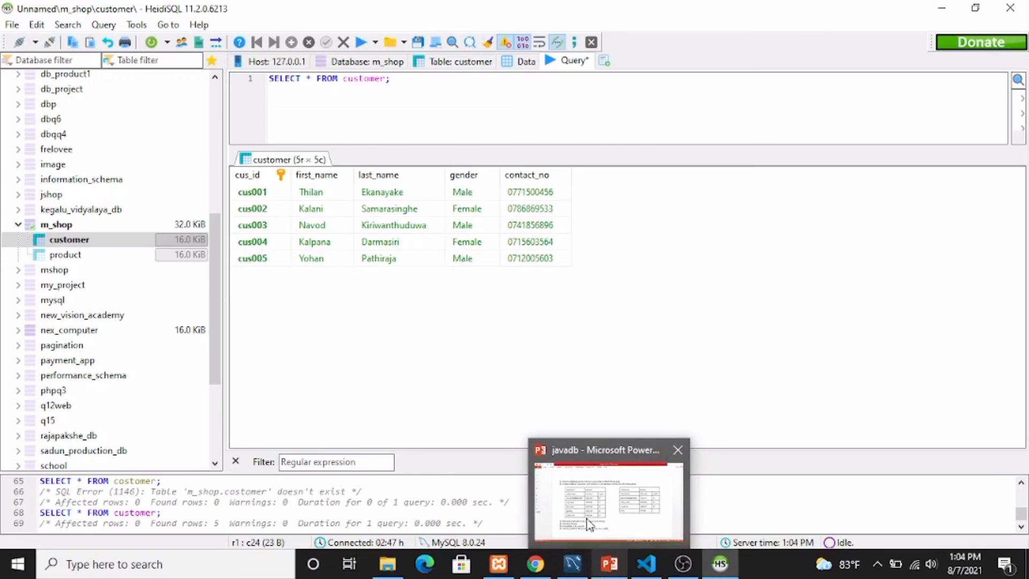
{"action": "left_click", "coordinate": [590, 524]}
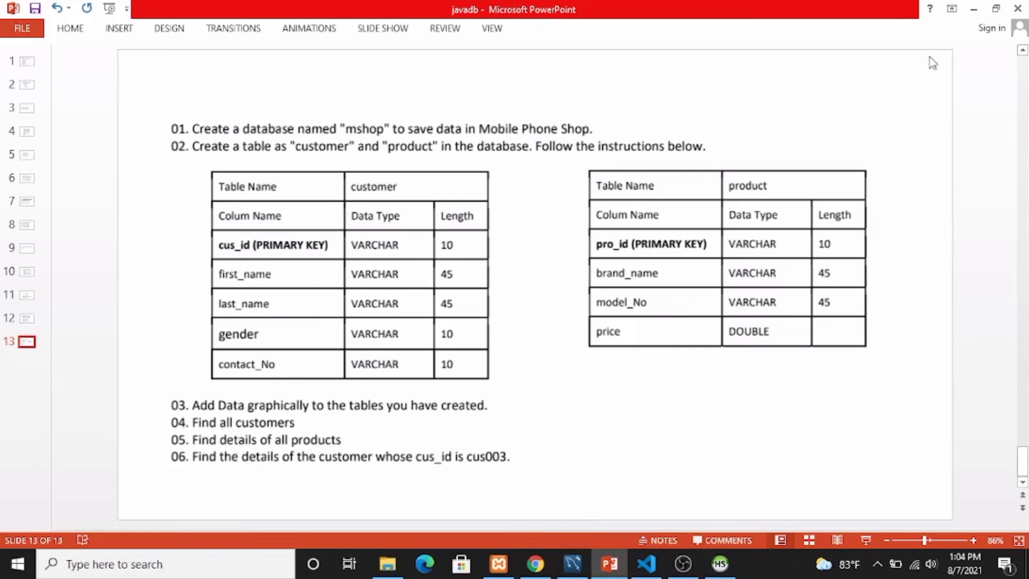
{"action": "left_click", "coordinate": [977, 10]}
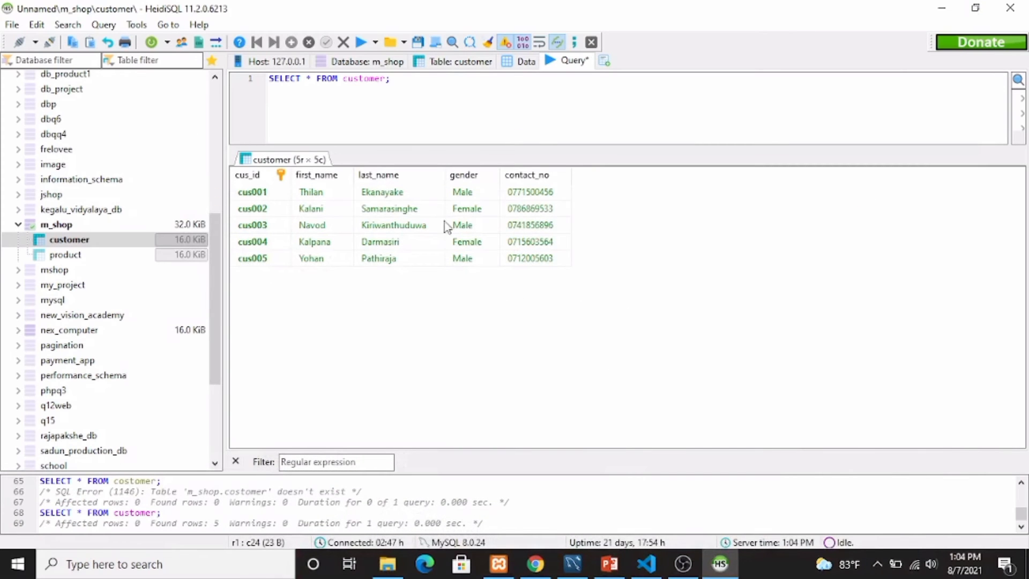
Change the query to SELECT * FROM product; run it, then bring up the PowerPoint task slide.
{"action": "double_click", "coordinate": [376, 79]}
{"action": "type", "text": "product"}
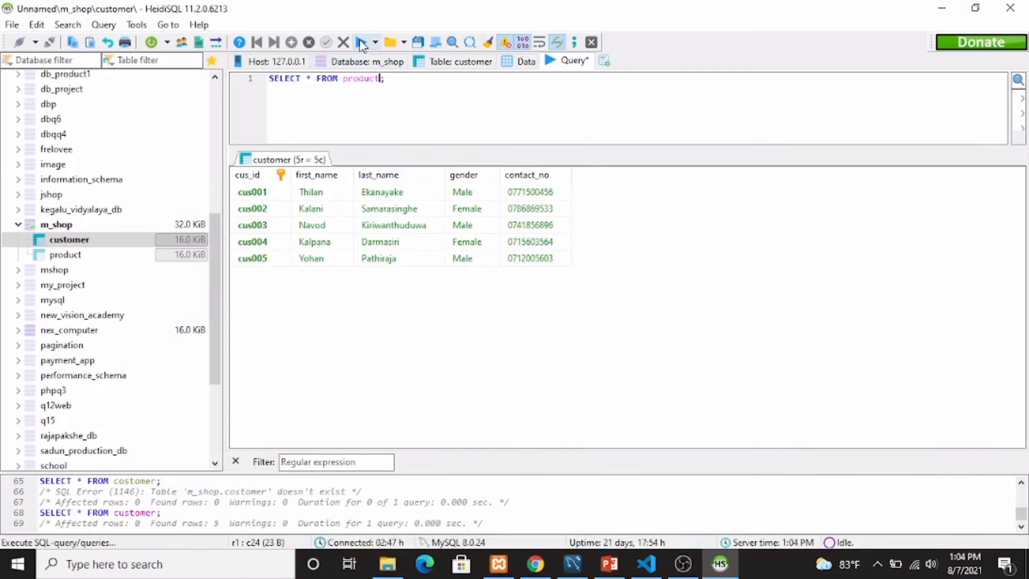
{"action": "left_click", "coordinate": [361, 42]}
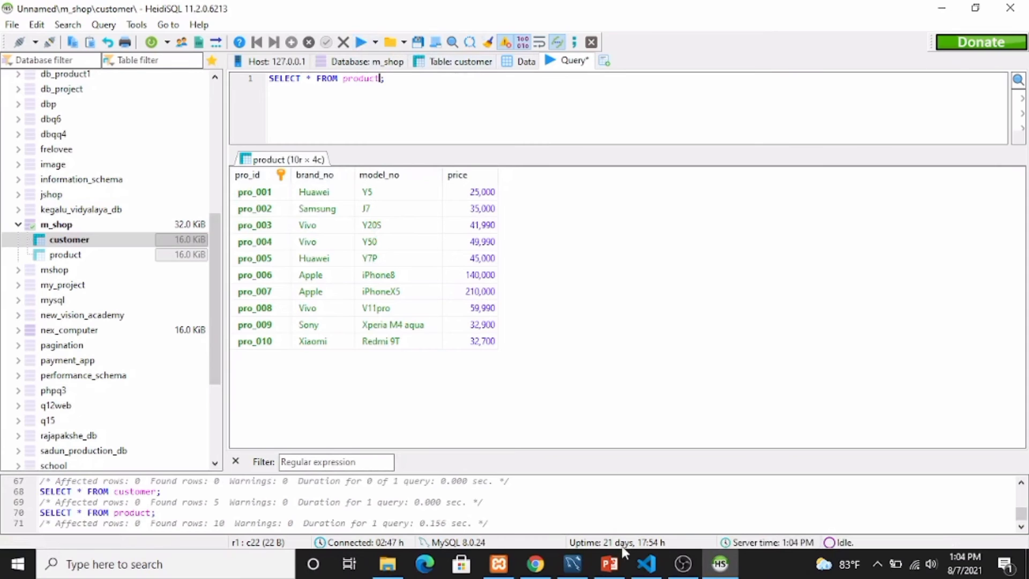
{"action": "mouse_move", "coordinate": [611, 563]}
{"action": "left_click", "coordinate": [605, 529]}
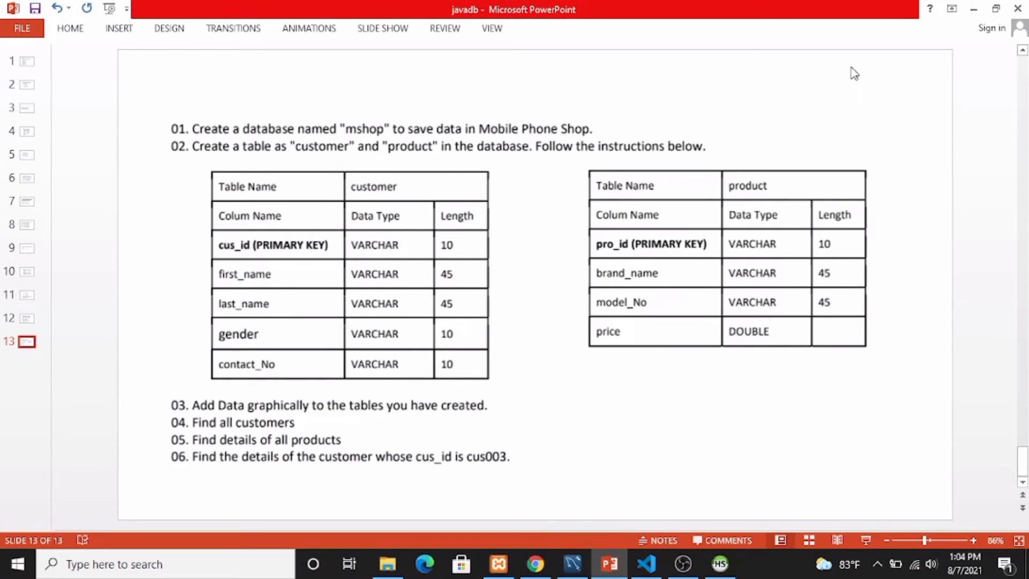
Minimize PowerPoint to get back to the HeidiSQL product results.
{"action": "left_click", "coordinate": [973, 9]}
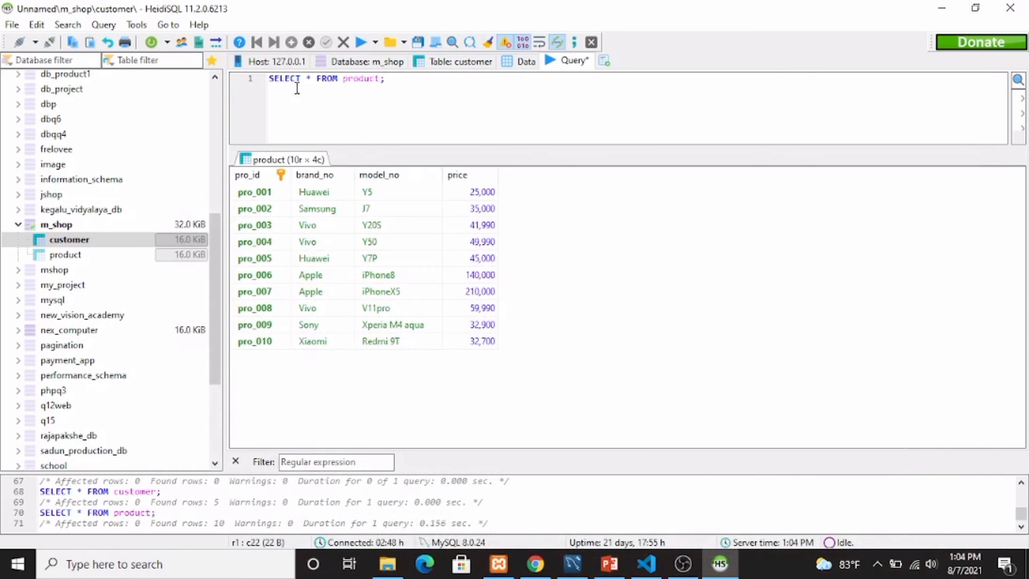
Run SELECT * FROM customer WHERE `cus_id`='cus003'; to show that one customer.
{"action": "double_click", "coordinate": [369, 79]}
{"action": "type", "text": "customer WHERE `cus_id`='cus003"}
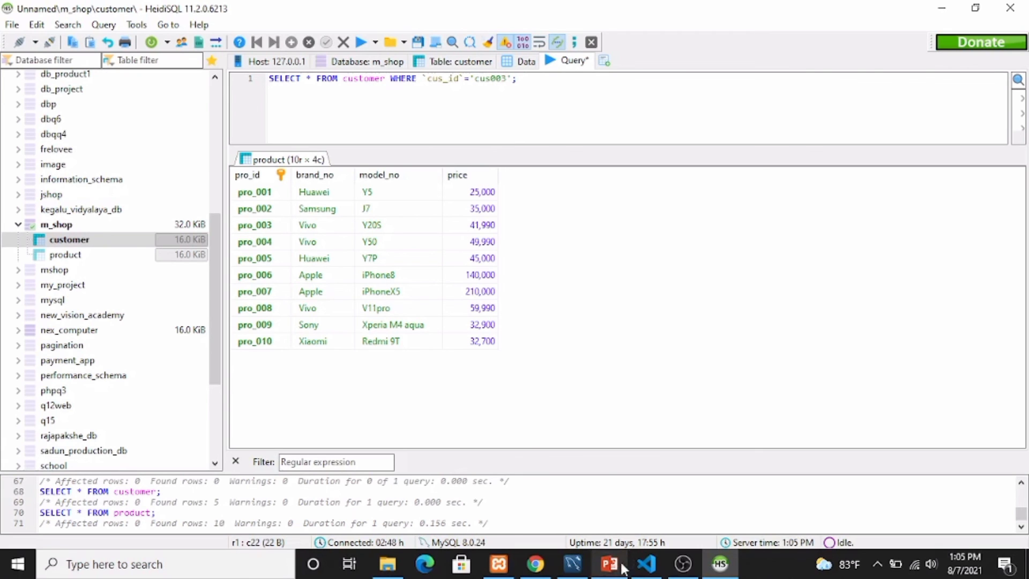
{"action": "mouse_move", "coordinate": [611, 564]}
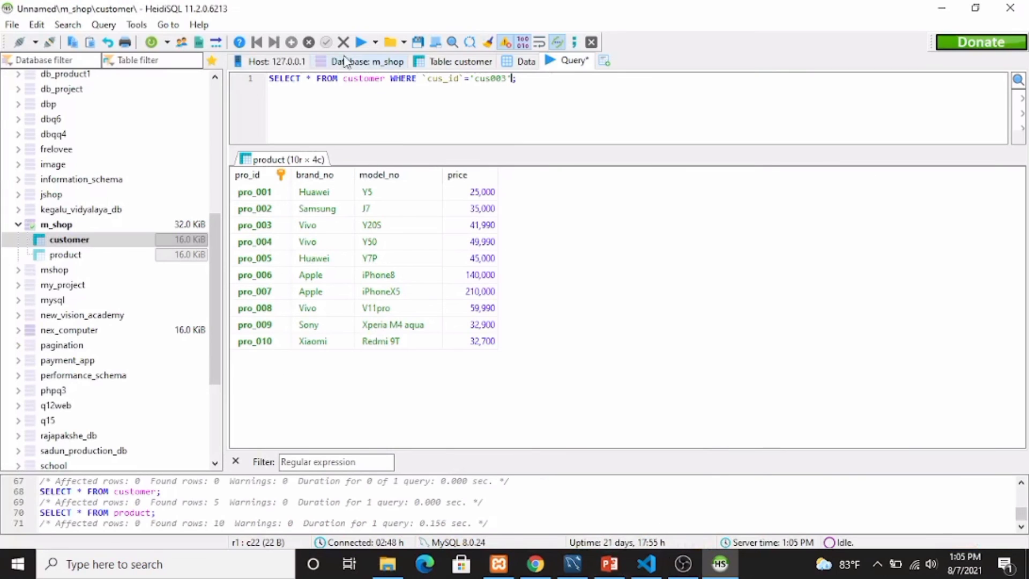
{"action": "left_click", "coordinate": [362, 43]}
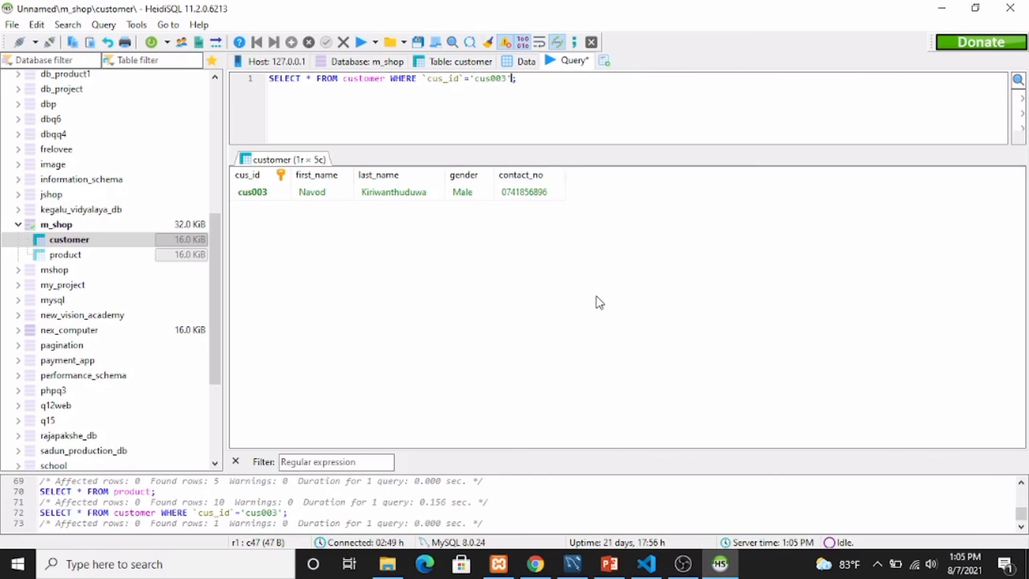
Bring PowerPoint forward on slide 12 with the sample customer and product tables.
{"action": "mouse_move", "coordinate": [609, 573]}
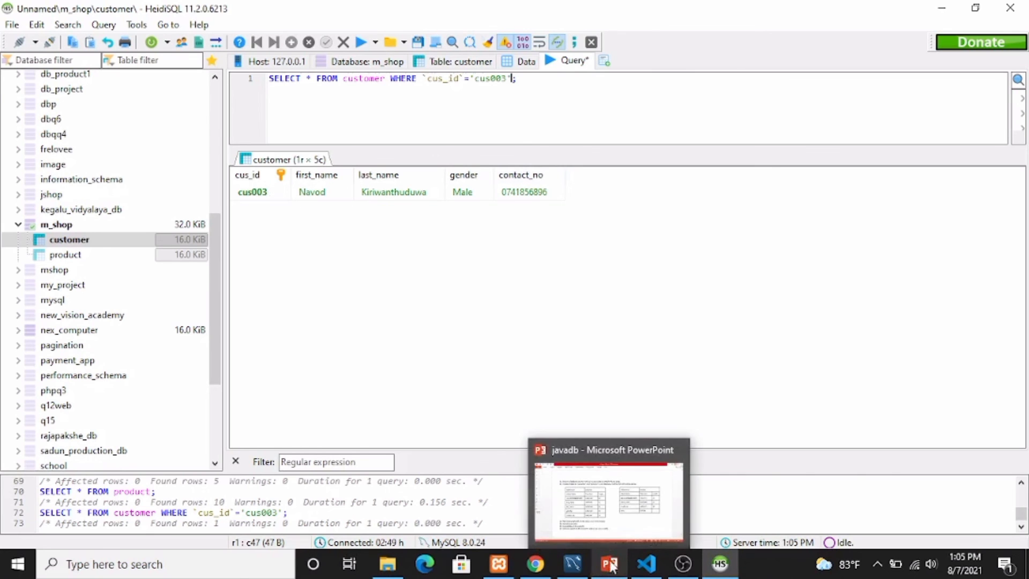
{"action": "left_click", "coordinate": [599, 500]}
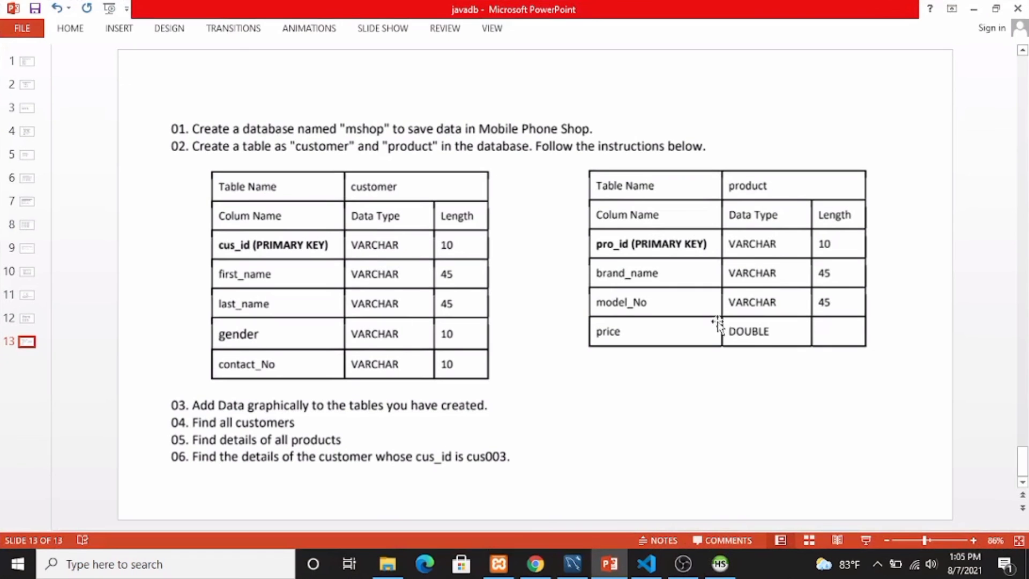
{"action": "left_click", "coordinate": [32, 320]}
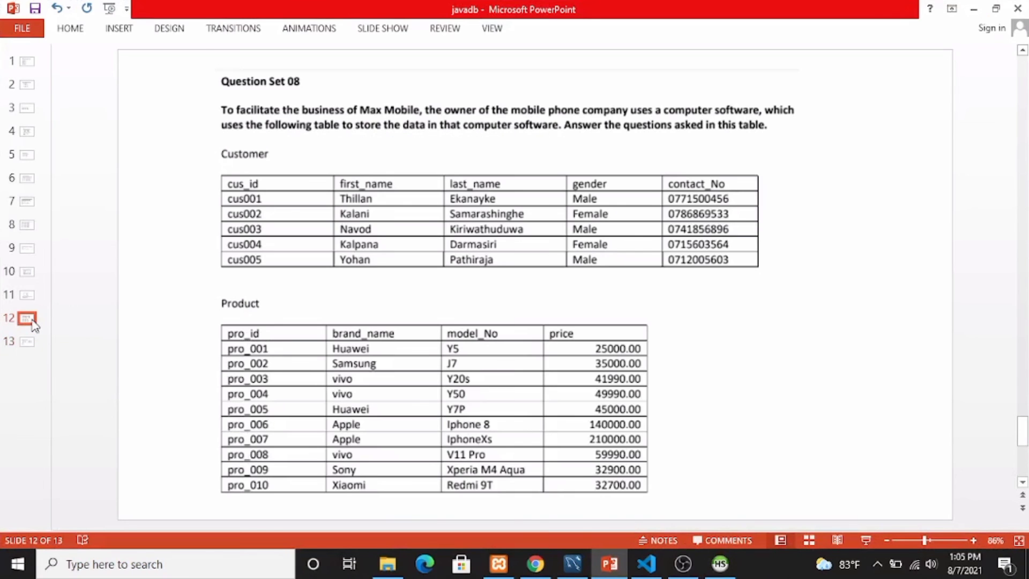